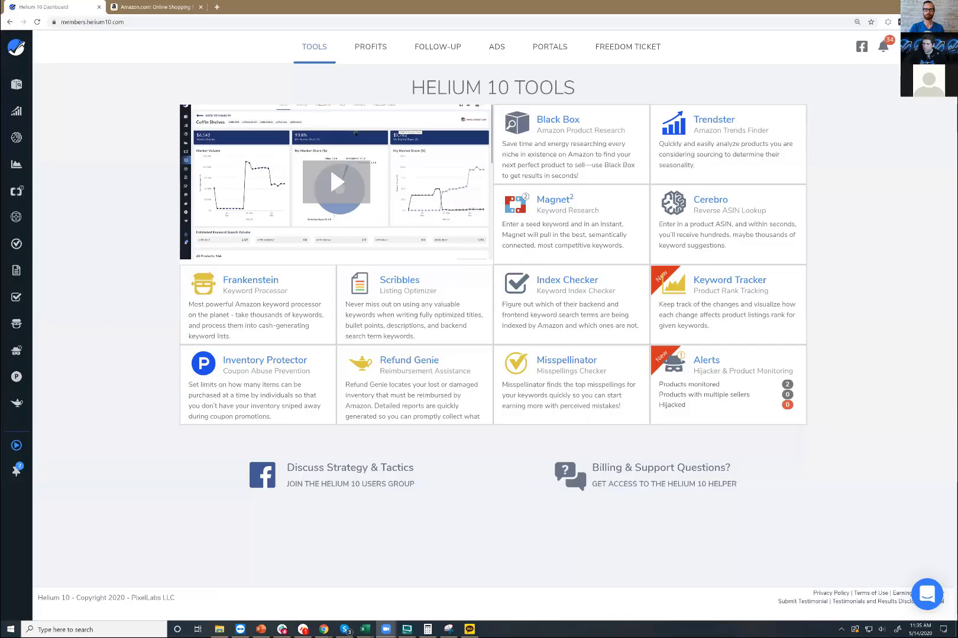
Step: Search Amazon for 'aloe soap' from the Amazon.com tab
click(127, 7)
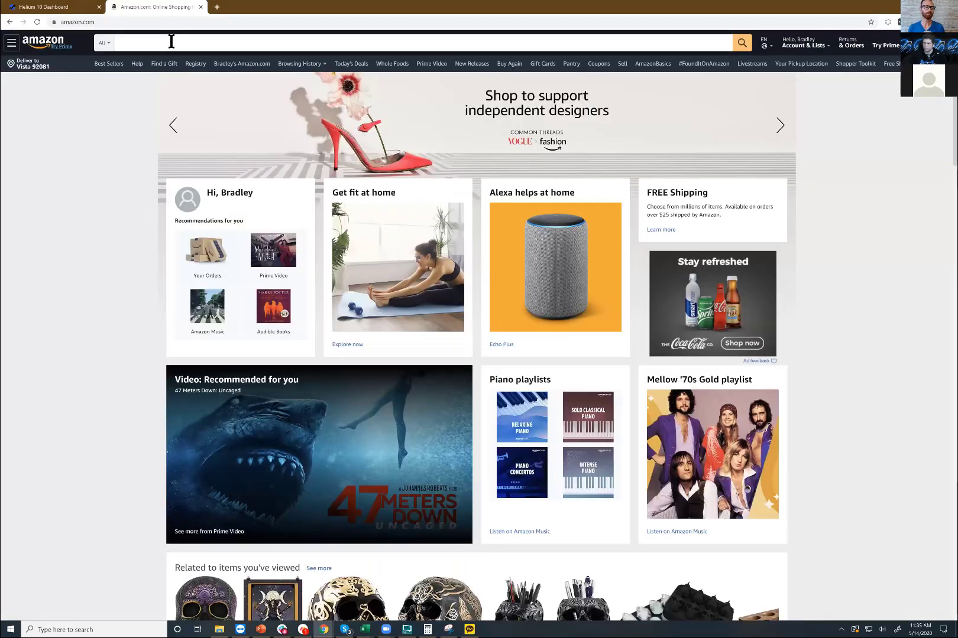
click(171, 42)
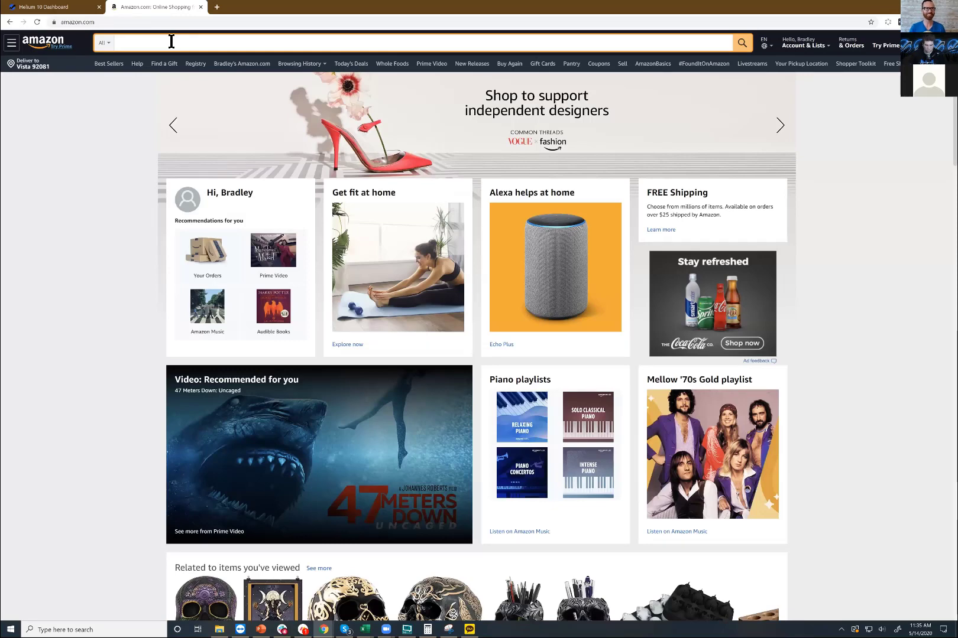
text(aloe)
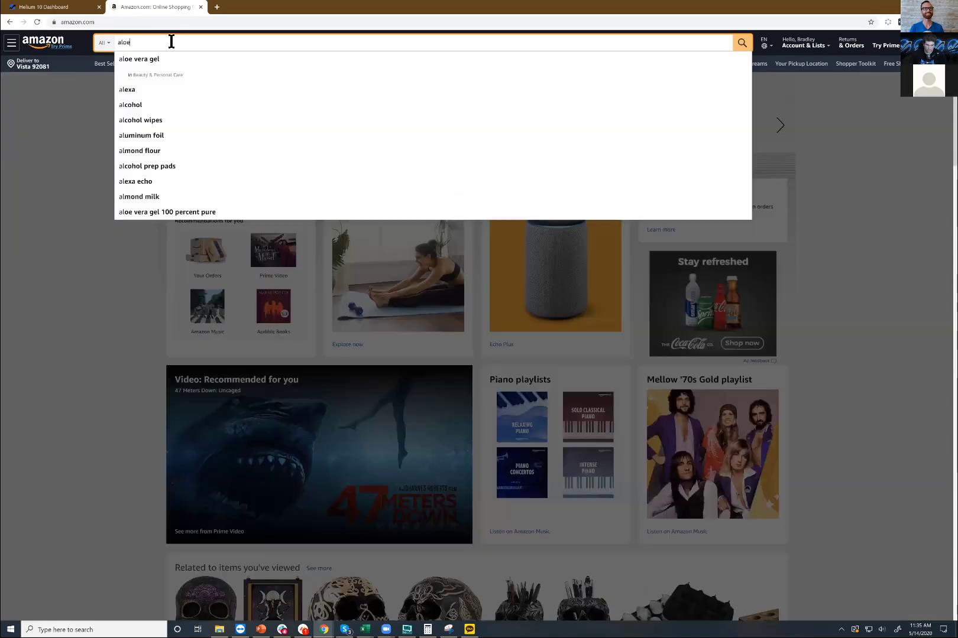
text( soa)
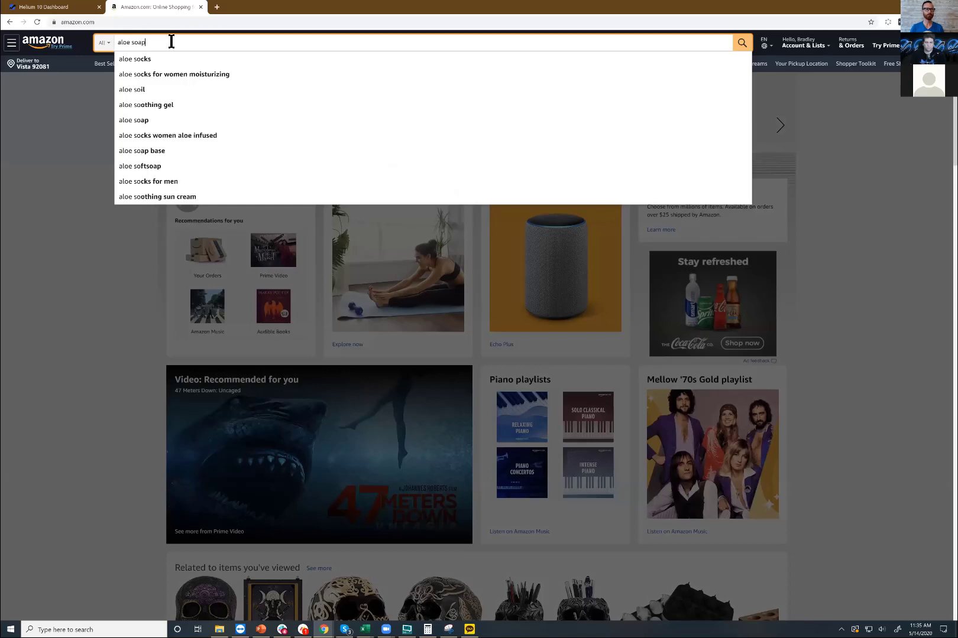
text(p)
key(Return)
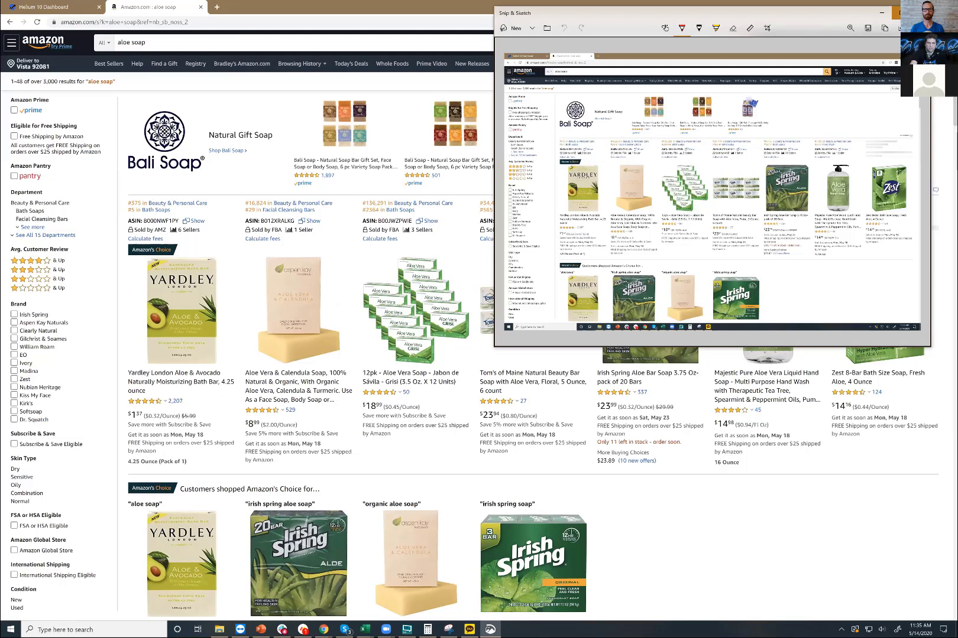
Step: Maximize the snip and mark the Grisi listing's ranks and ASIN B00JWZPWIE in red
key(super+Up)
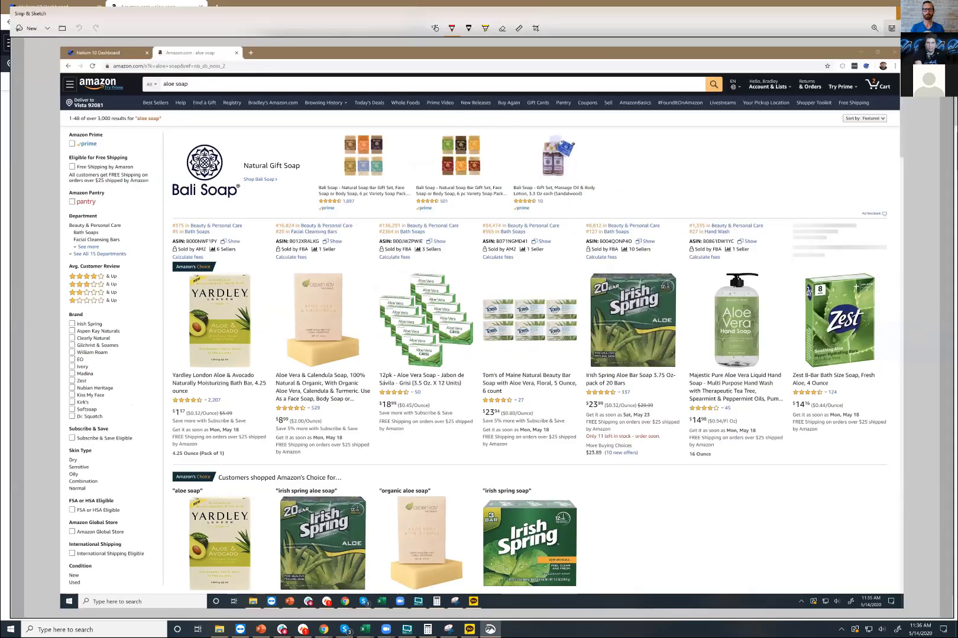
scroll(435, 246, up, 5)
mouse_move(277, 136)
mouse_down()
mouse_move(521, 157)
mouse_move(342, 140)
mouse_up()
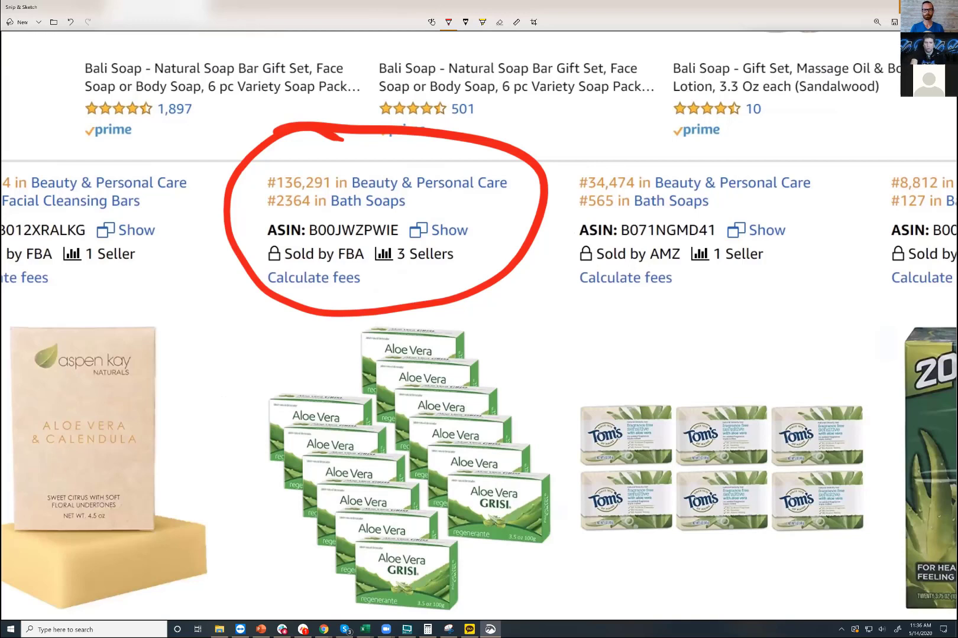
drag(556, 150, 423, 200)
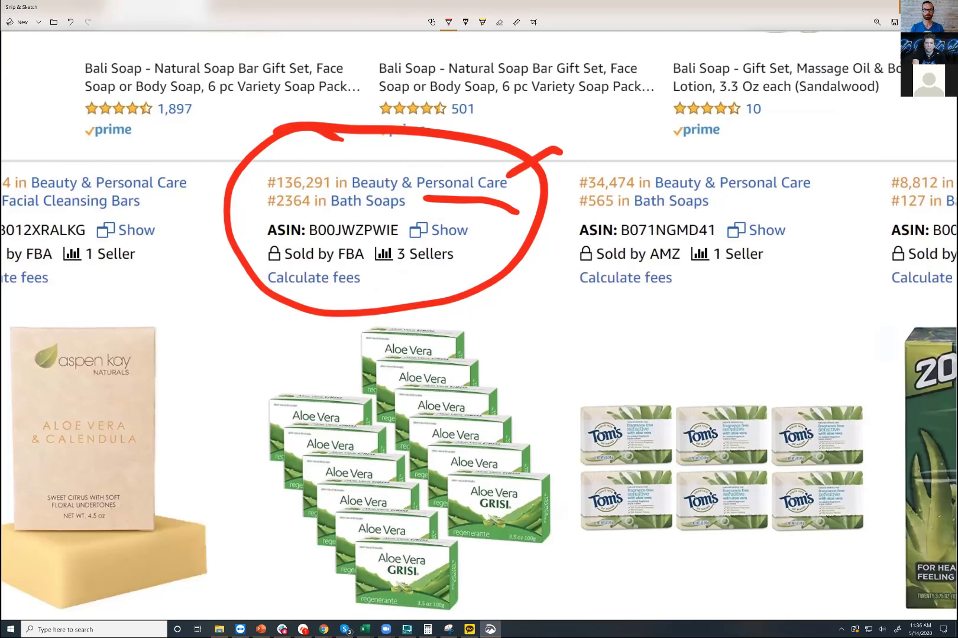
mouse_move(324, 206)
mouse_down()
mouse_move(296, 237)
mouse_move(341, 249)
mouse_move(408, 218)
mouse_move(295, 223)
mouse_up()
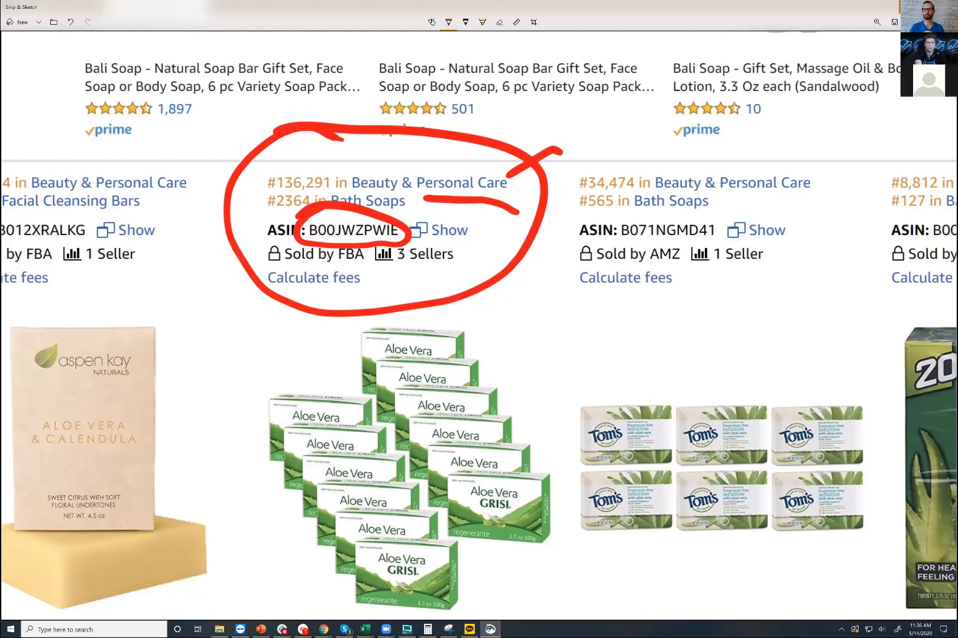
Step: Underline Sold by FBA and 3 Sellers, and circle AMZ and the Calculate fees link
drag(251, 265, 364, 261)
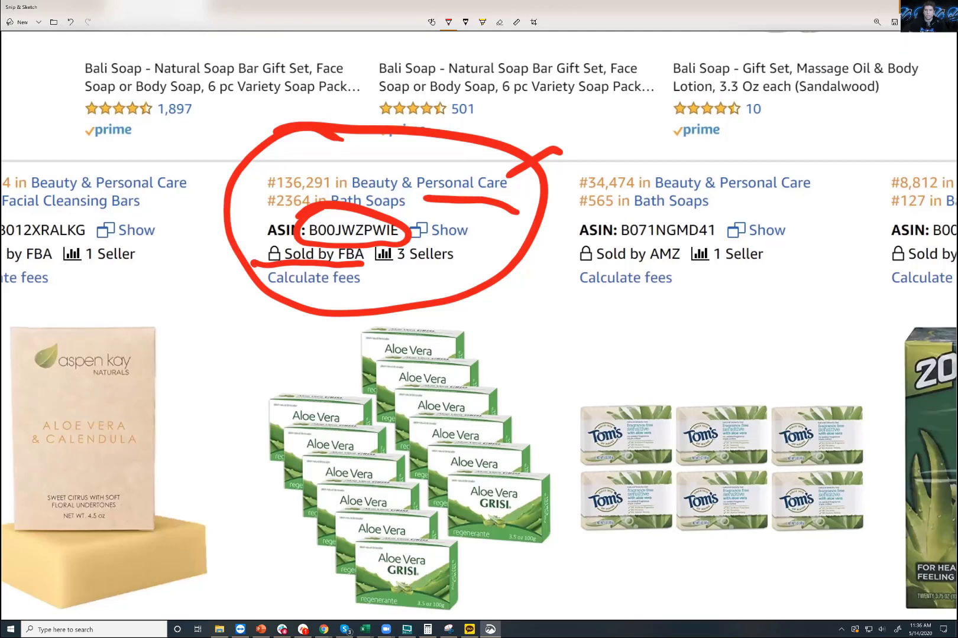
drag(680, 237, 648, 235)
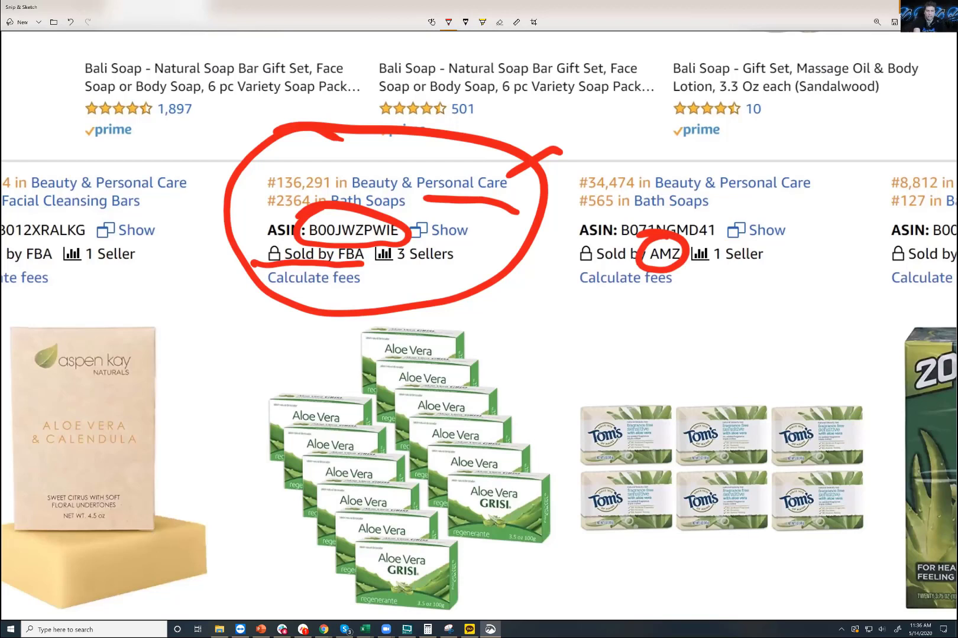
drag(374, 261, 461, 269)
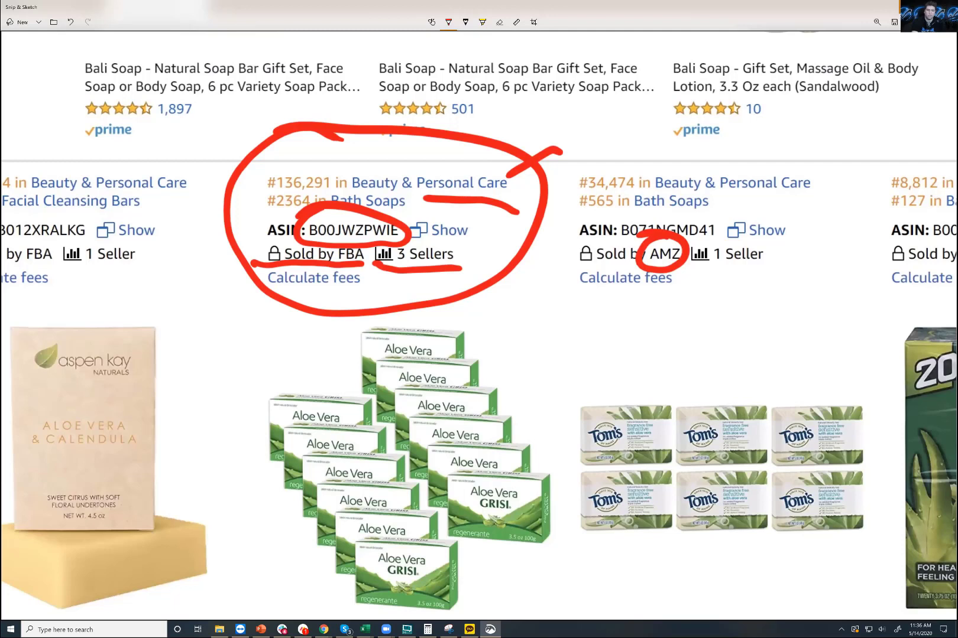
mouse_move(276, 259)
mouse_down()
mouse_move(267, 299)
mouse_move(352, 263)
mouse_move(255, 260)
mouse_up()
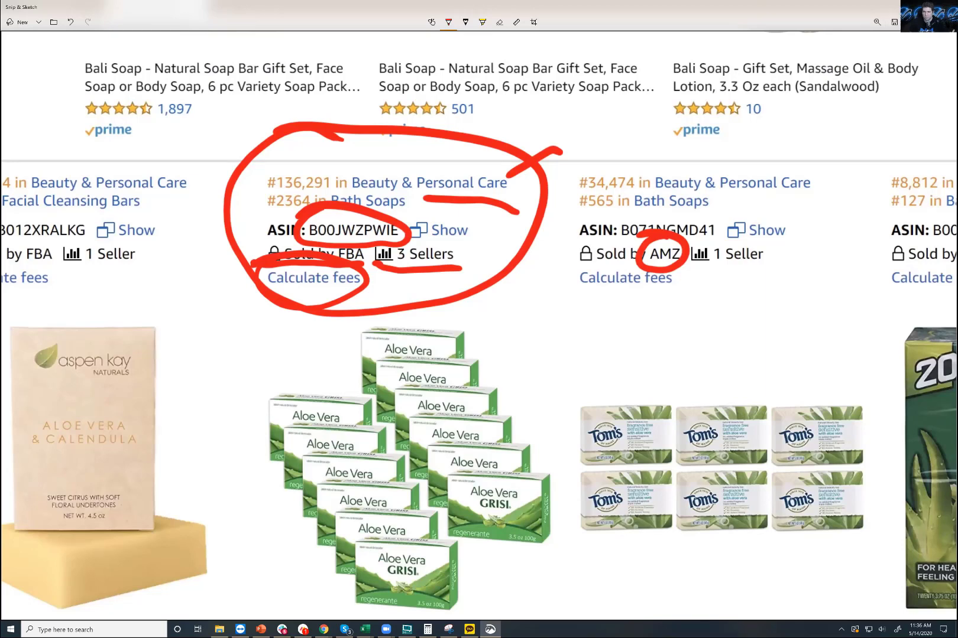
Step: Close the snip and Helium 10 menu, enlarge the Xray aloe soap panel, and screenshot it
key(alt+F4)
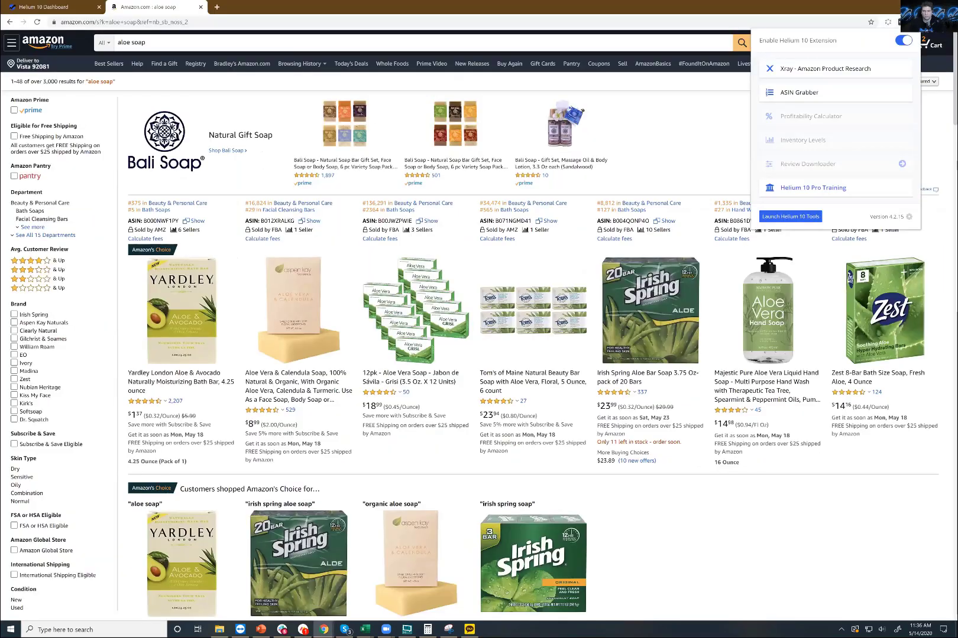
key(Escape)
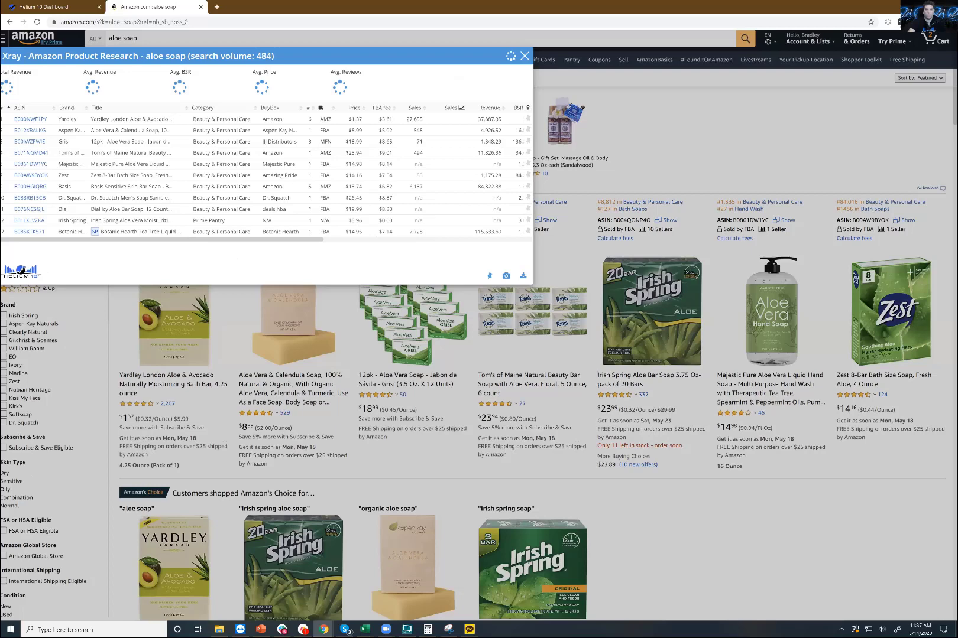
key(ctrl+0)
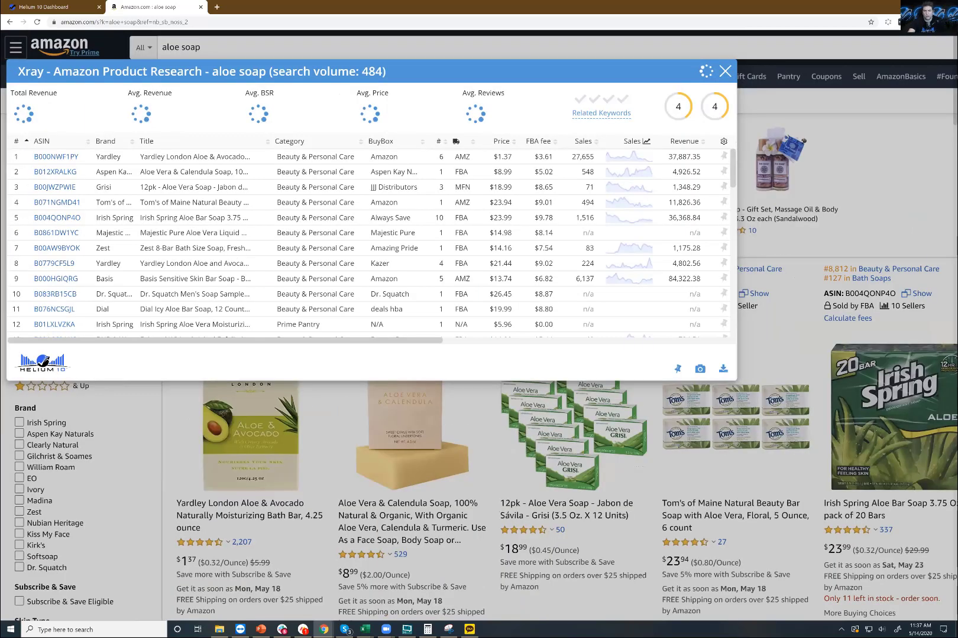
key(ctrl+plus)
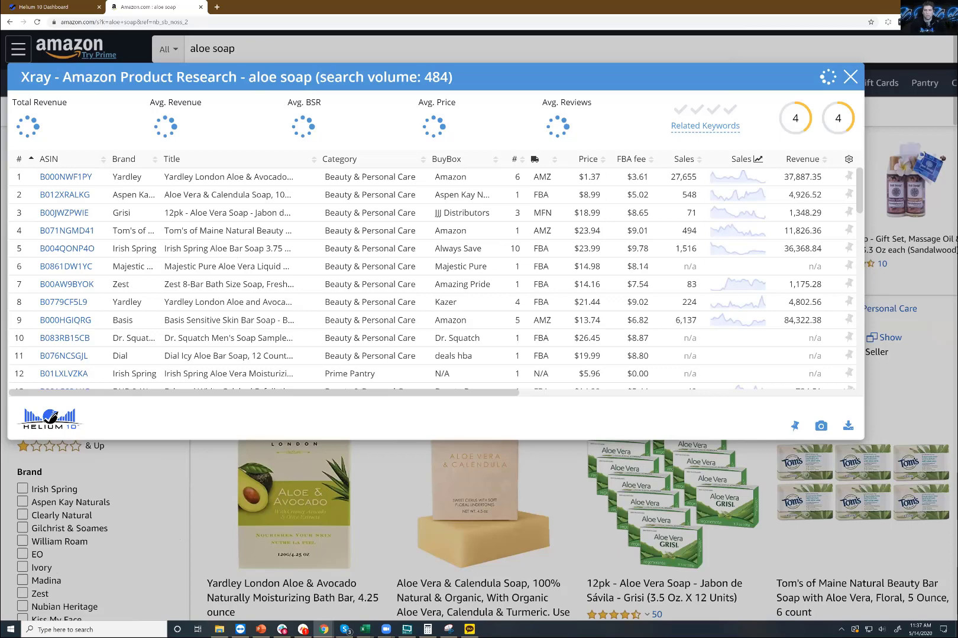
key(ctrl+plus)
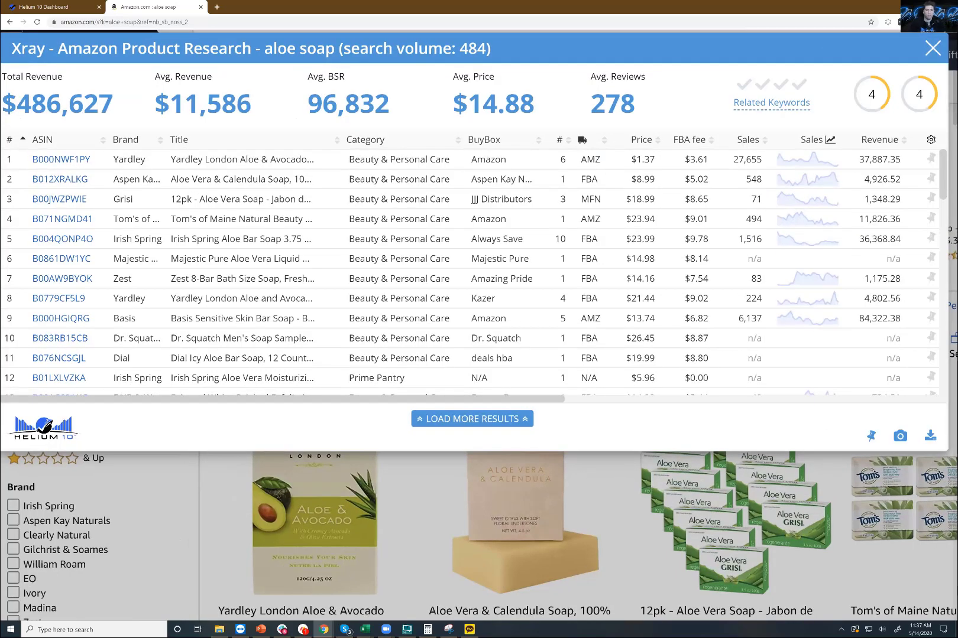
key(ctrl+minus)
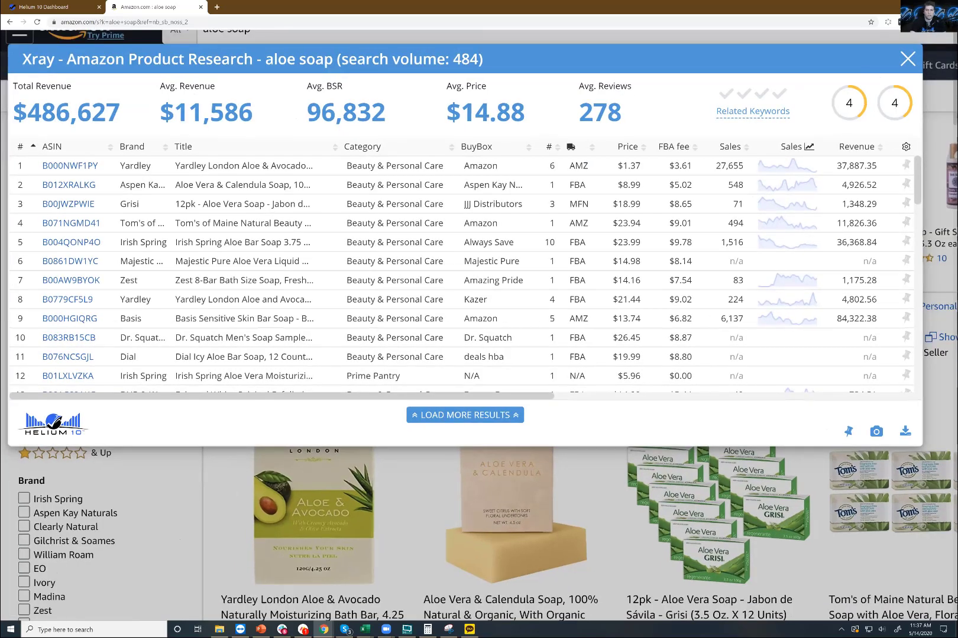
key(Print)
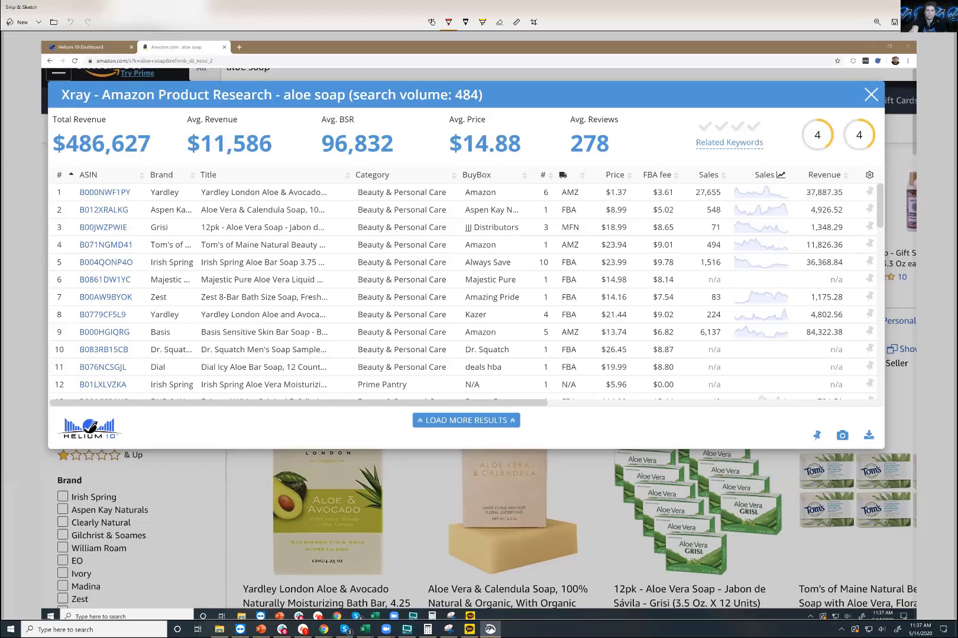
Step: Mark search volume 484, the aloe soap keyword, ASIN and Brand columns, and Yardley in red
scroll(103, 119, up, 2)
drag(691, 70, 626, 90)
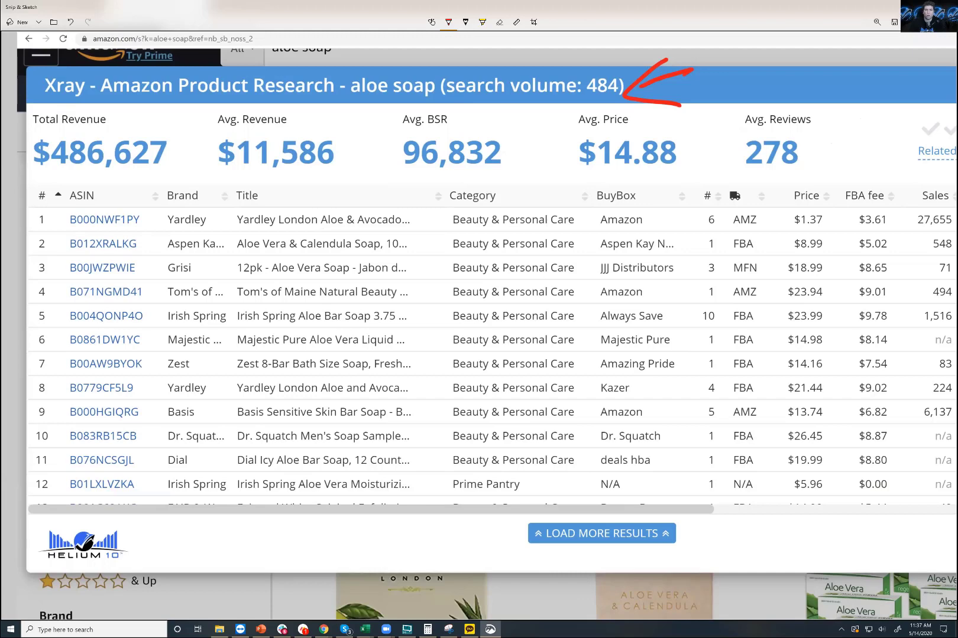
mouse_move(381, 50)
mouse_down()
mouse_move(383, 123)
mouse_move(440, 48)
mouse_move(357, 63)
mouse_up()
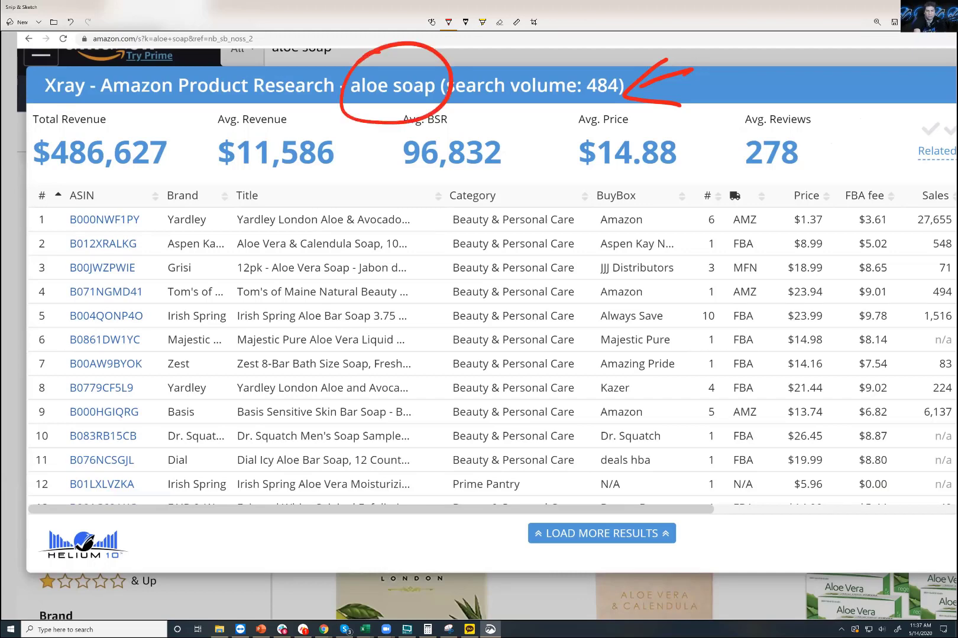
drag(144, 190, 164, 201)
drag(137, 170, 114, 221)
mouse_move(206, 168)
mouse_down()
mouse_move(190, 201)
mouse_move(155, 224)
mouse_move(210, 232)
mouse_move(173, 203)
mouse_move(158, 213)
mouse_move(180, 212)
mouse_move(171, 230)
mouse_move(172, 219)
mouse_up()
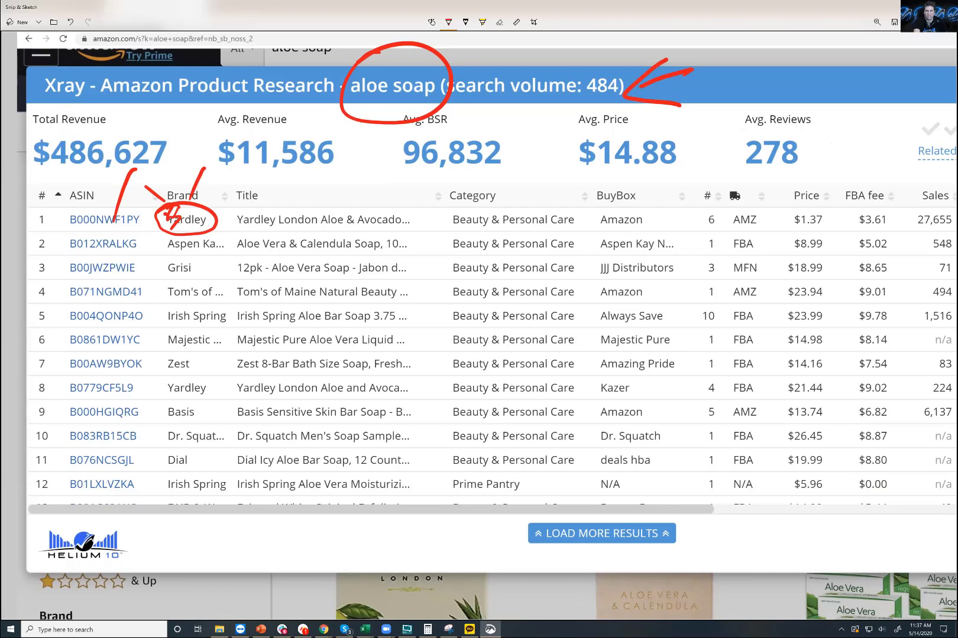
Step: Tick the Title, Category, BuyBox and # column headers in red
drag(357, 176, 345, 206)
drag(520, 182, 511, 201)
drag(637, 173, 626, 188)
drag(709, 173, 750, 177)
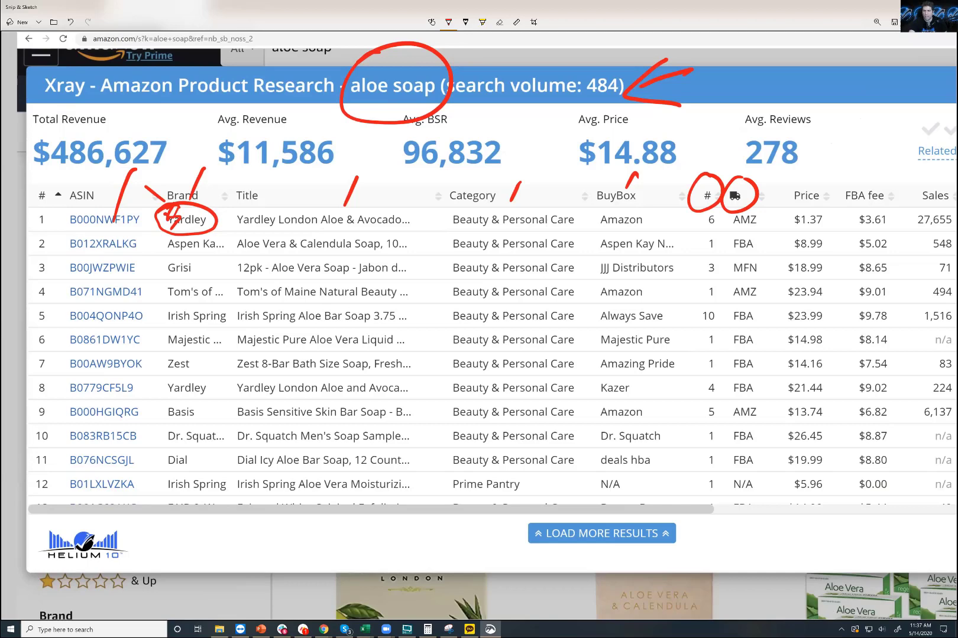
Step: Mark AMZ and MFN fulfilment, tick Price and FBA fee, and arrow the Sales column
drag(785, 217, 760, 221)
drag(758, 265, 770, 267)
drag(805, 176, 803, 188)
drag(877, 172, 874, 188)
mouse_move(895, 146)
mouse_down()
mouse_move(911, 204)
mouse_move(920, 173)
mouse_up()
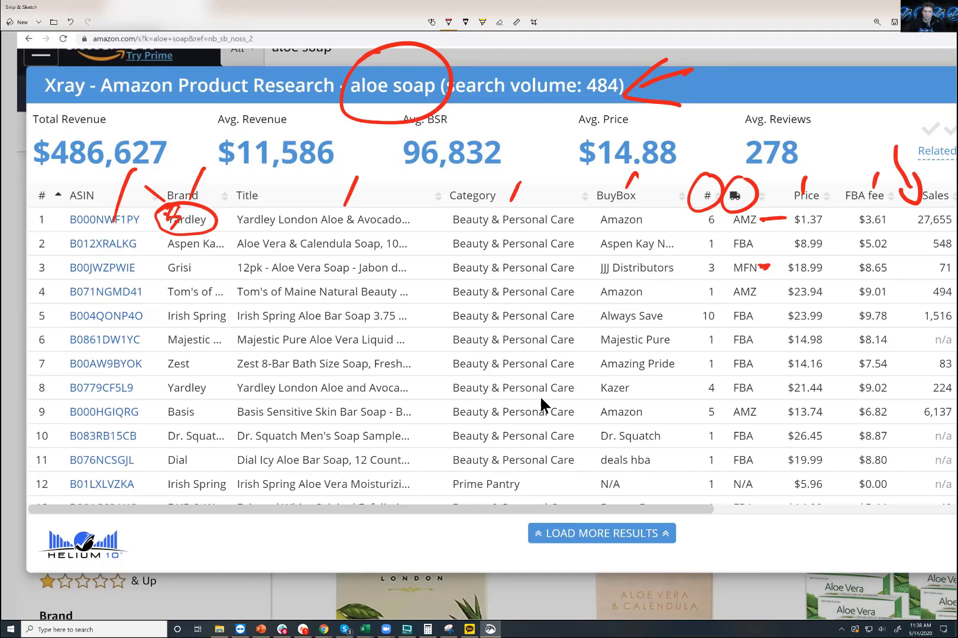
key(alt+Tab)
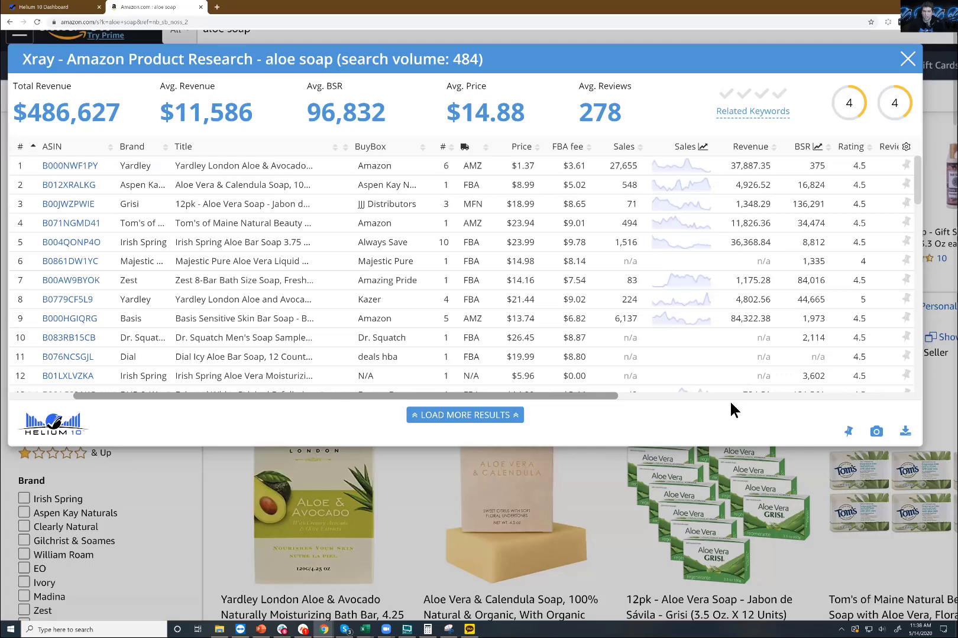
Step: Bring Review Count, Dimensions, Weight and Images columns of the enlarged Xray table into view and screenshot it
click(758, 397)
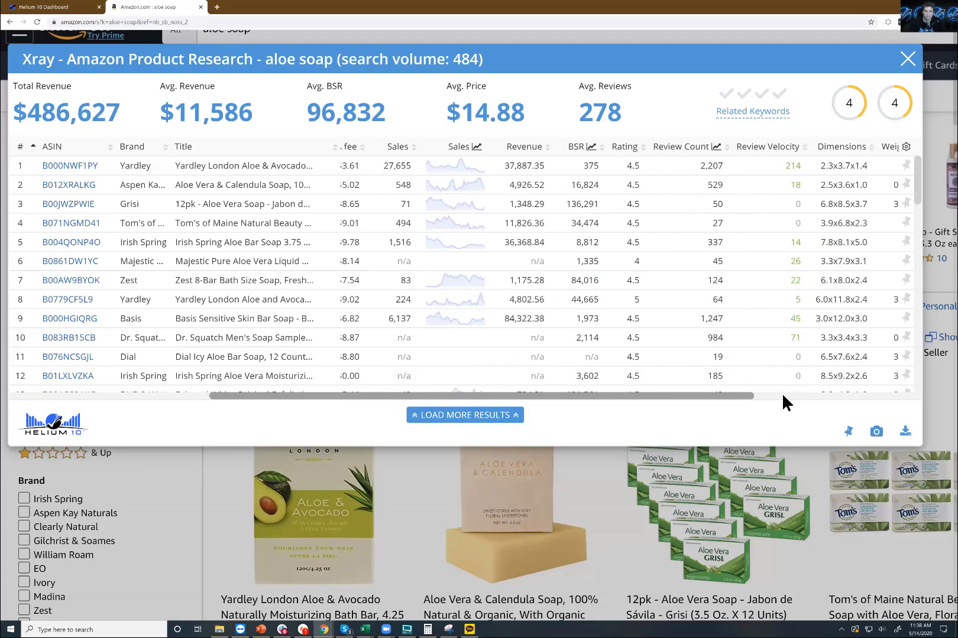
click(783, 396)
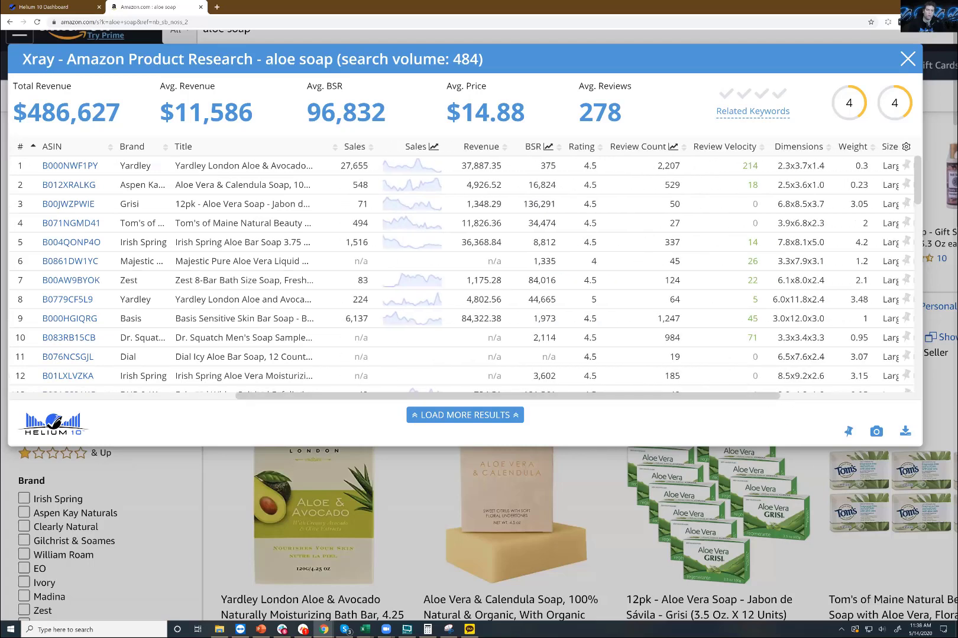
click(810, 396)
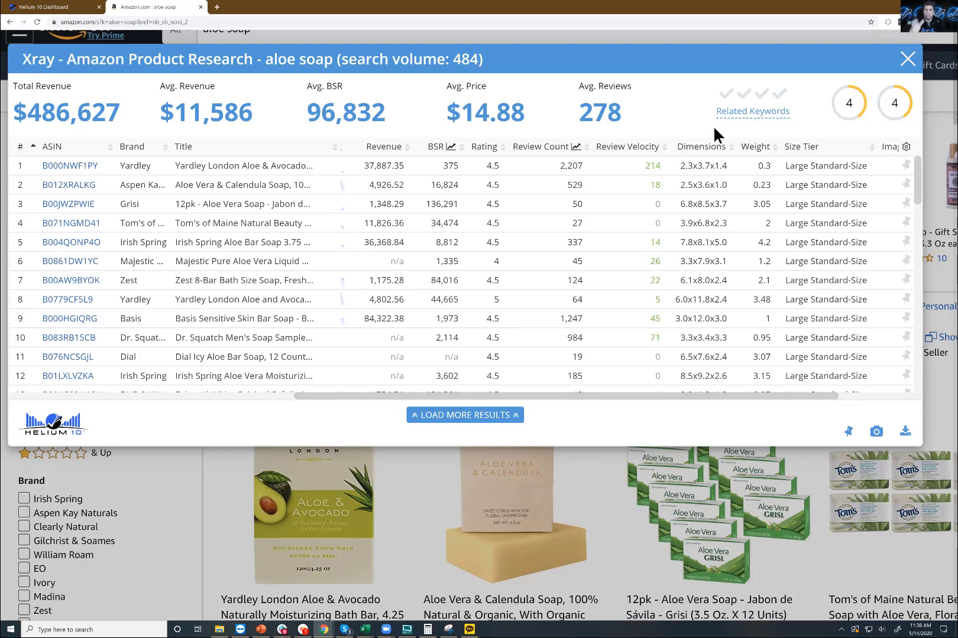
scroll(713, 126, up, 2)
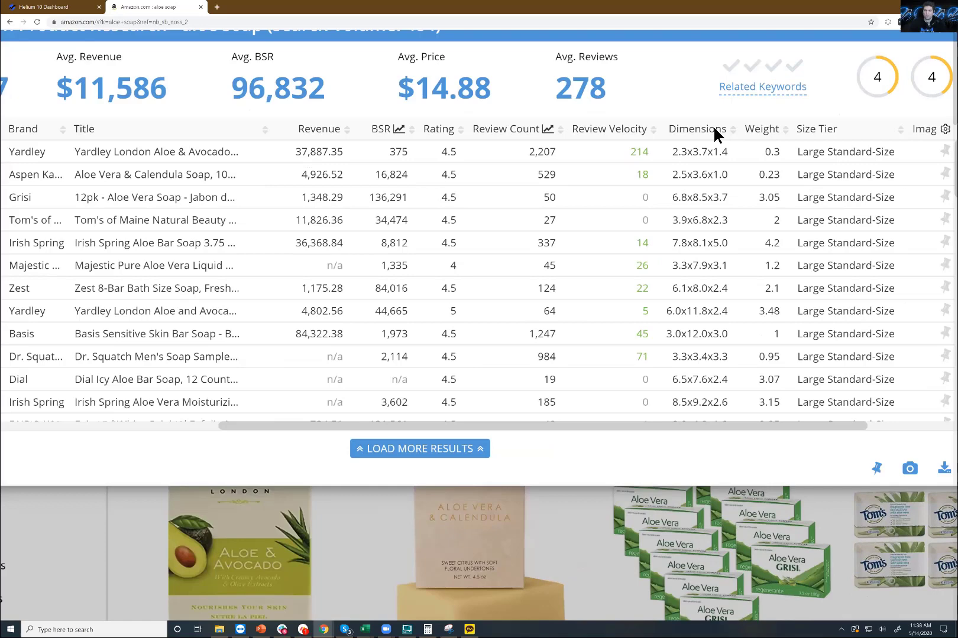
scroll(718, 148, up, 2)
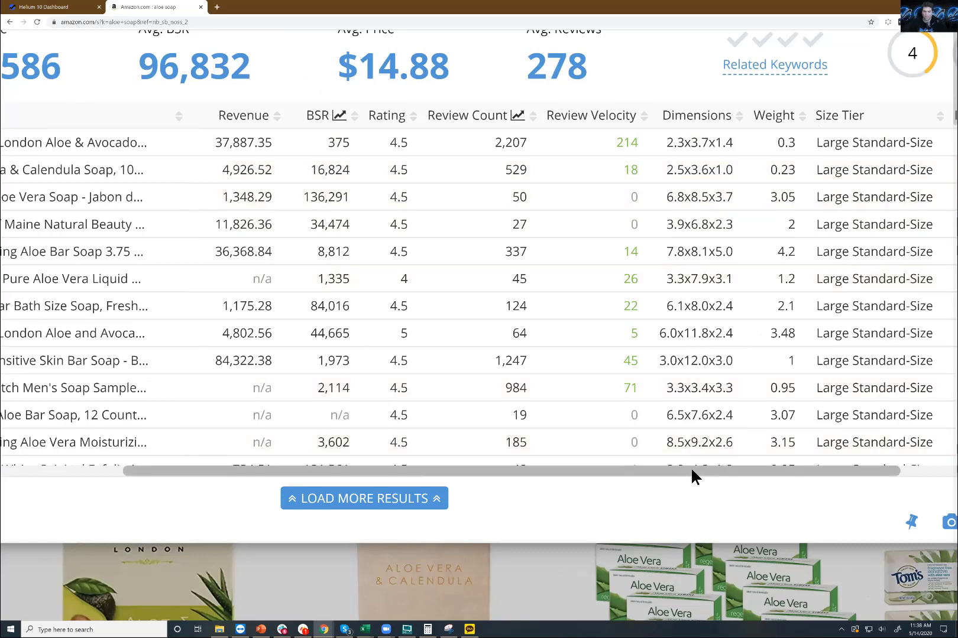
drag(691, 468, 775, 484)
scroll(775, 484, right, 2)
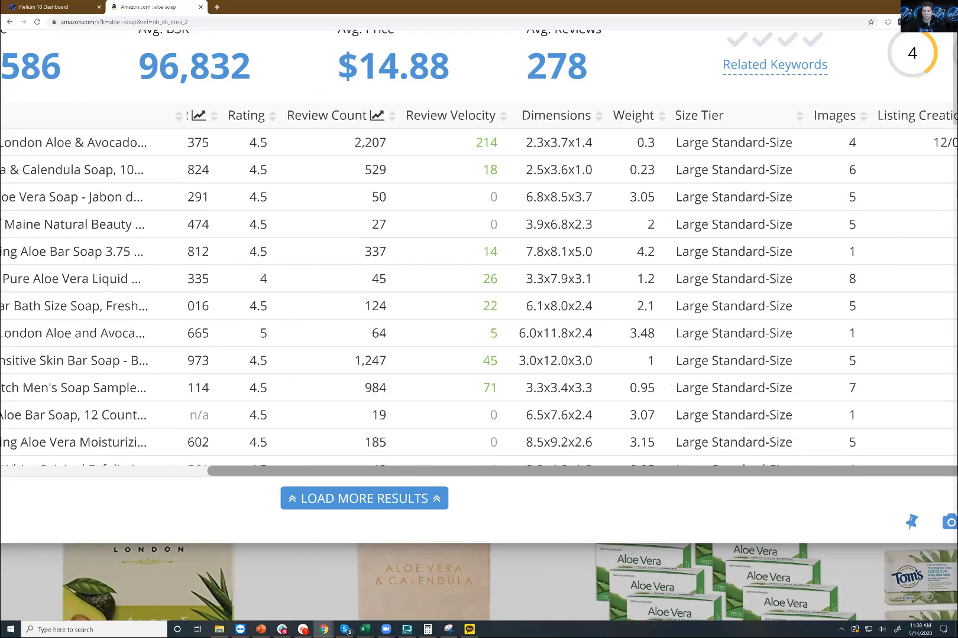
scroll(775, 484, right, 1)
scroll(775, 473, right, 1)
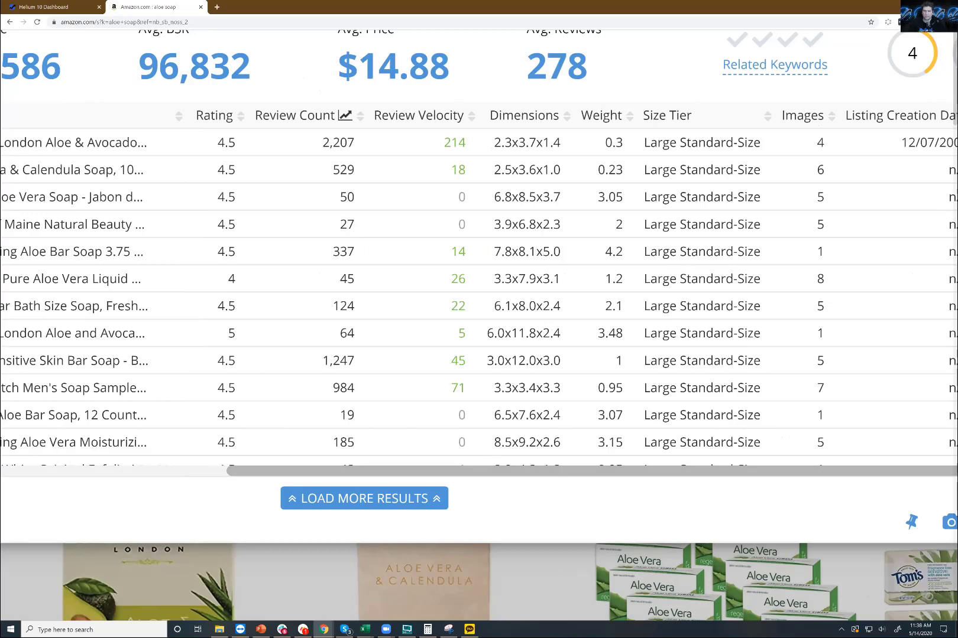
scroll(591, 467, left, 1)
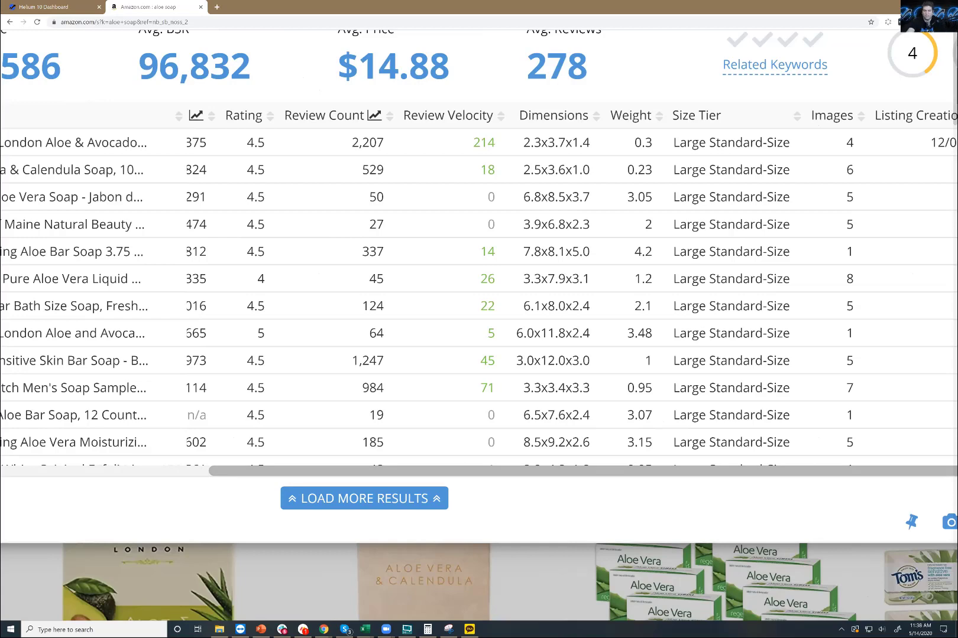
key(Print)
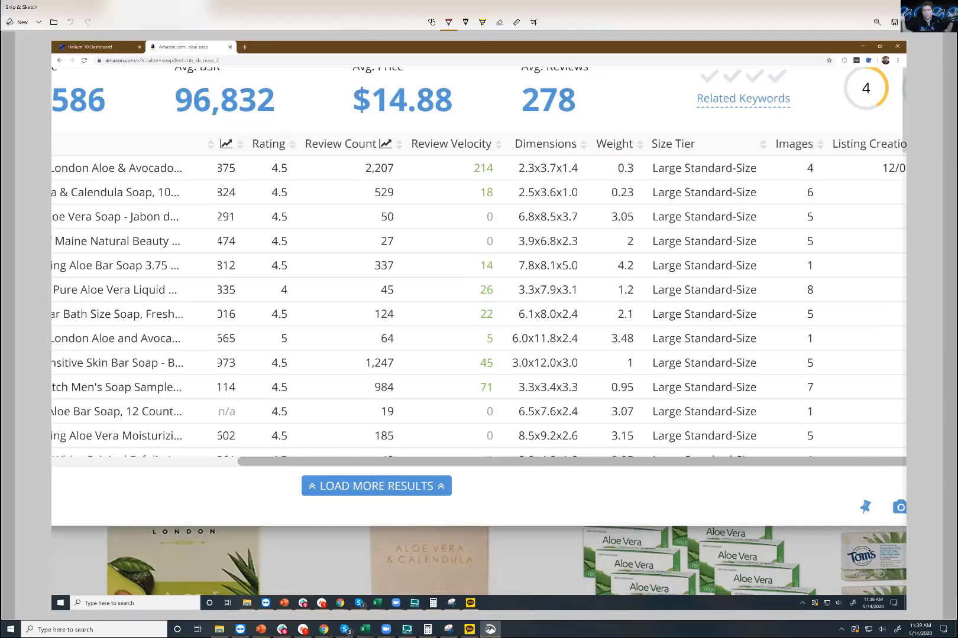
Step: Circle the three listings with only 1 image in red, then close the snip
key(ctrl+plus)
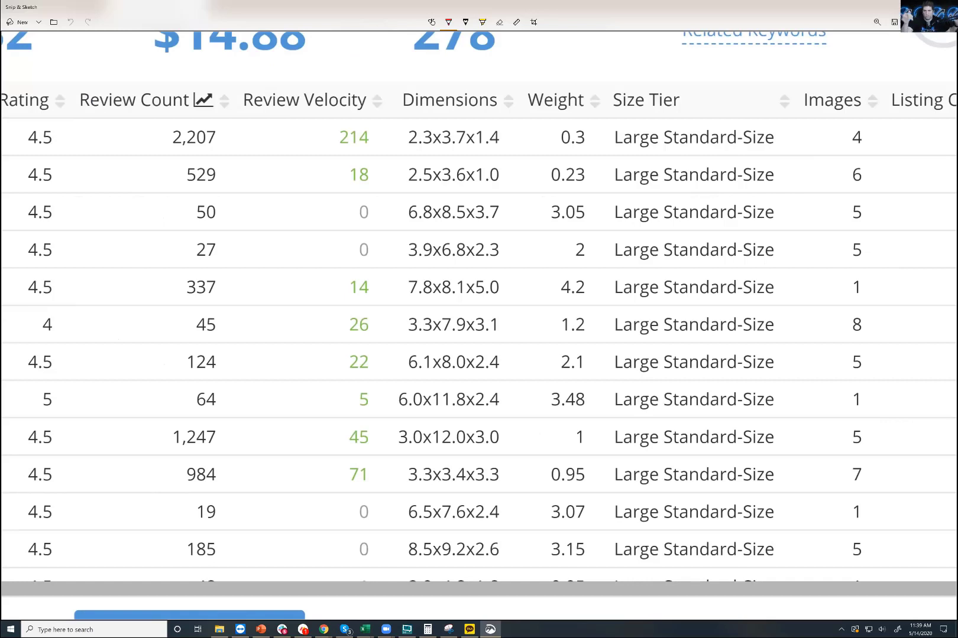
drag(857, 264, 855, 261)
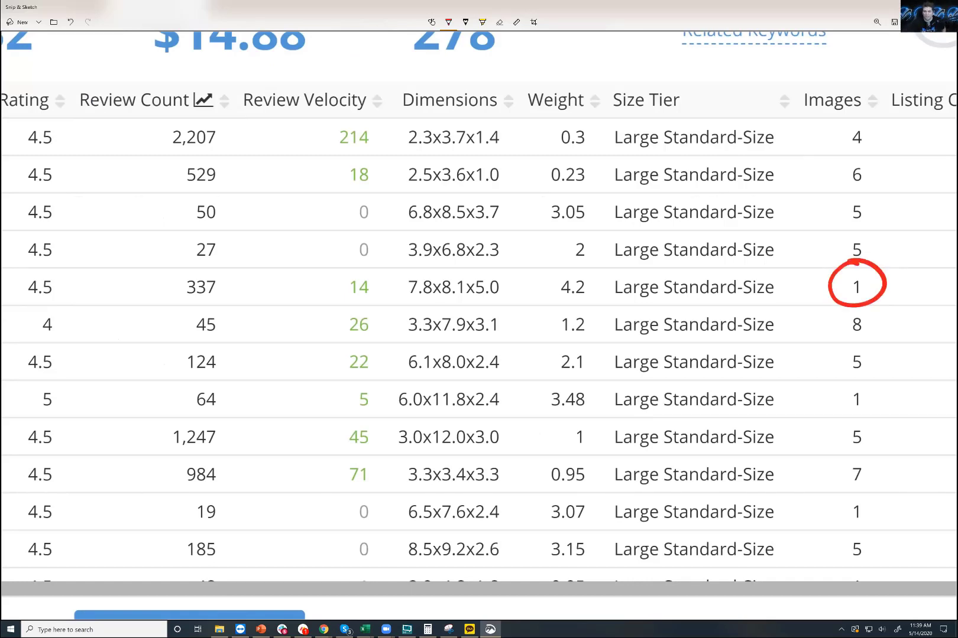
mouse_move(852, 377)
mouse_down()
mouse_move(842, 382)
mouse_move(851, 378)
mouse_up()
drag(855, 489, 846, 489)
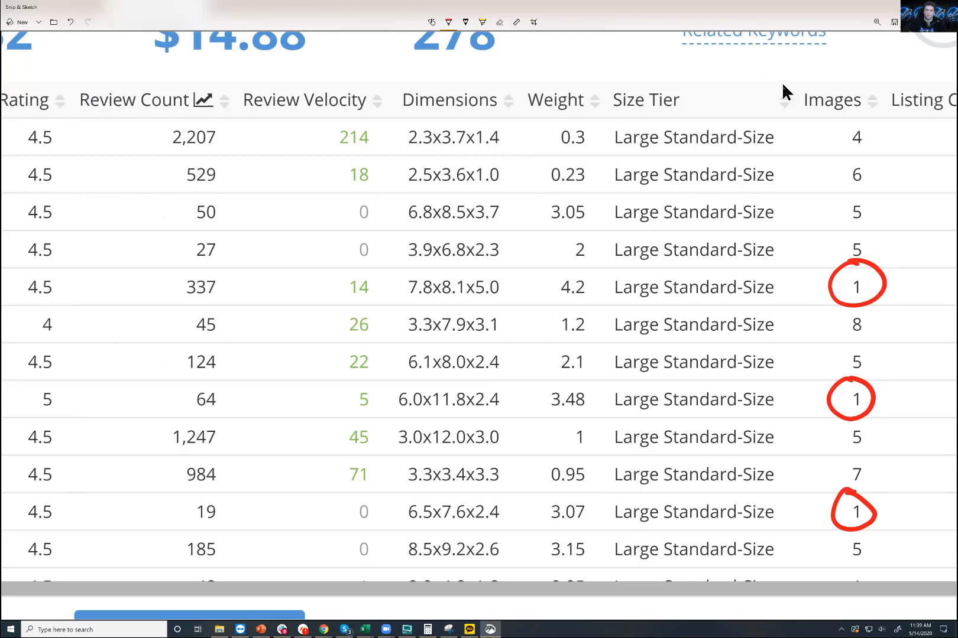
key(alt+F4)
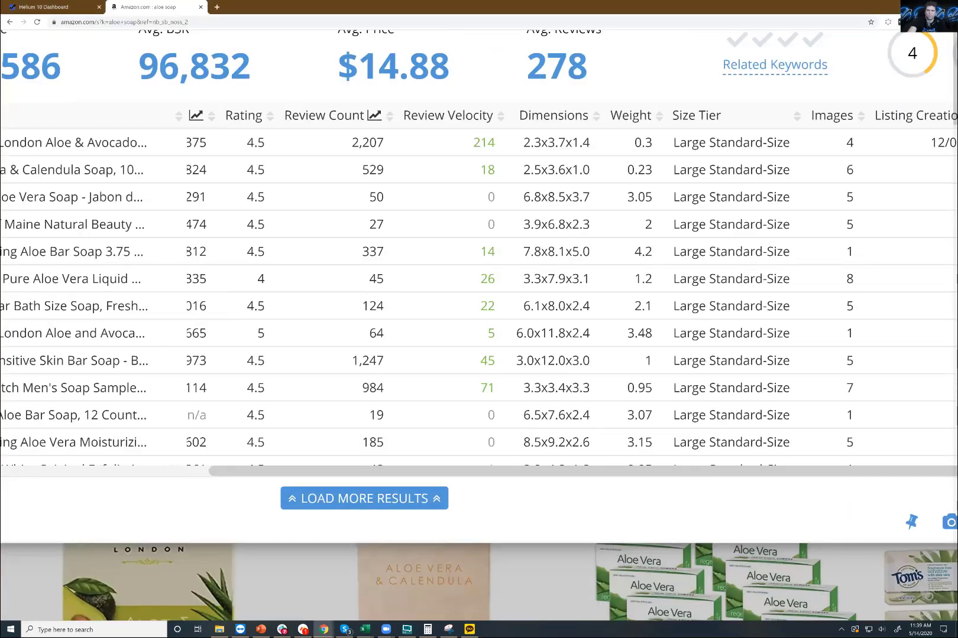
Step: Reset page zoom, close Xray, and open the Aloe Vera & Calendula Soap product page
key(ctrl+0)
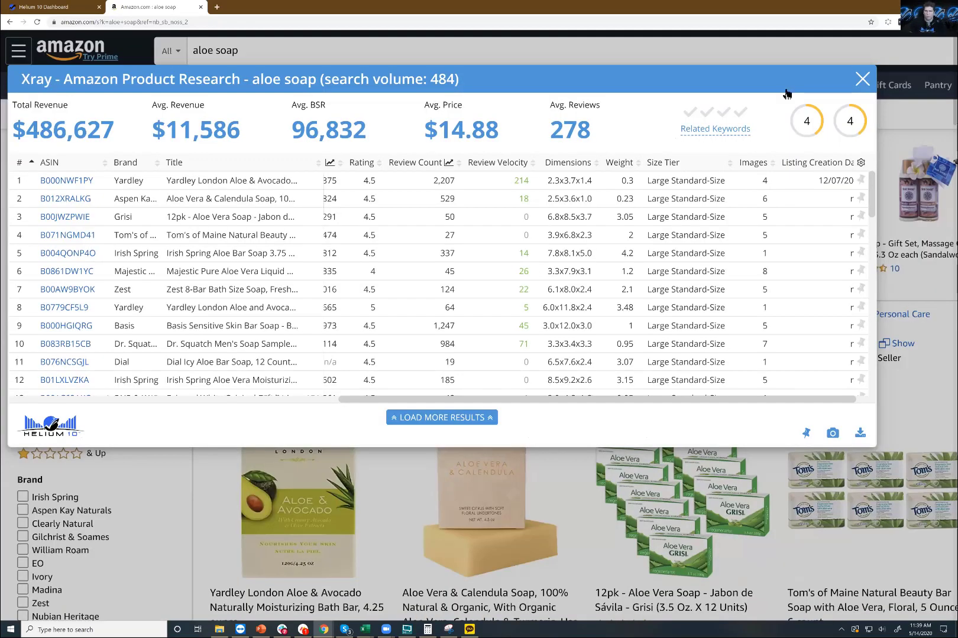
key(ctrl+minus)
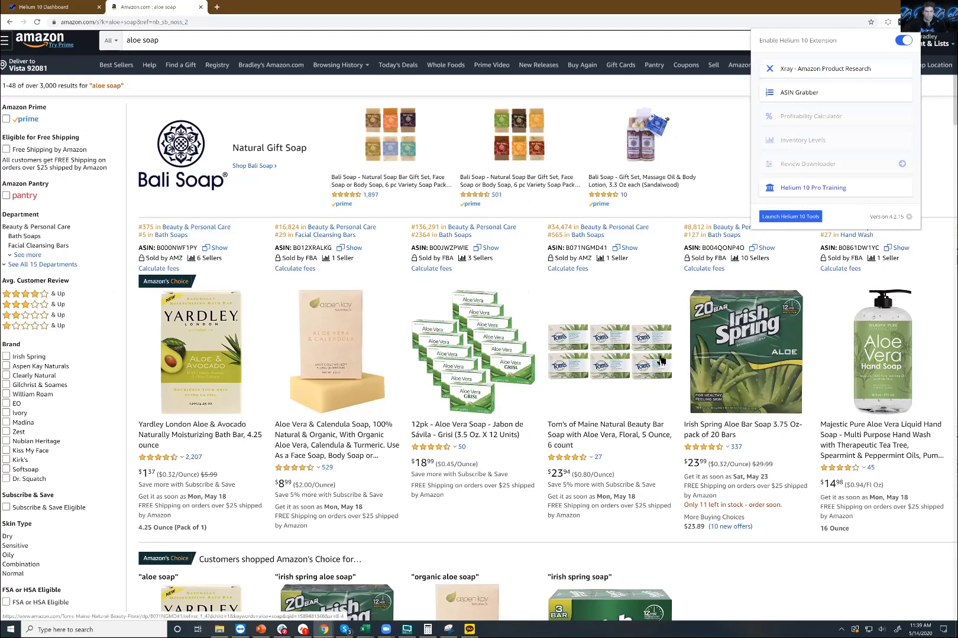
click(402, 435)
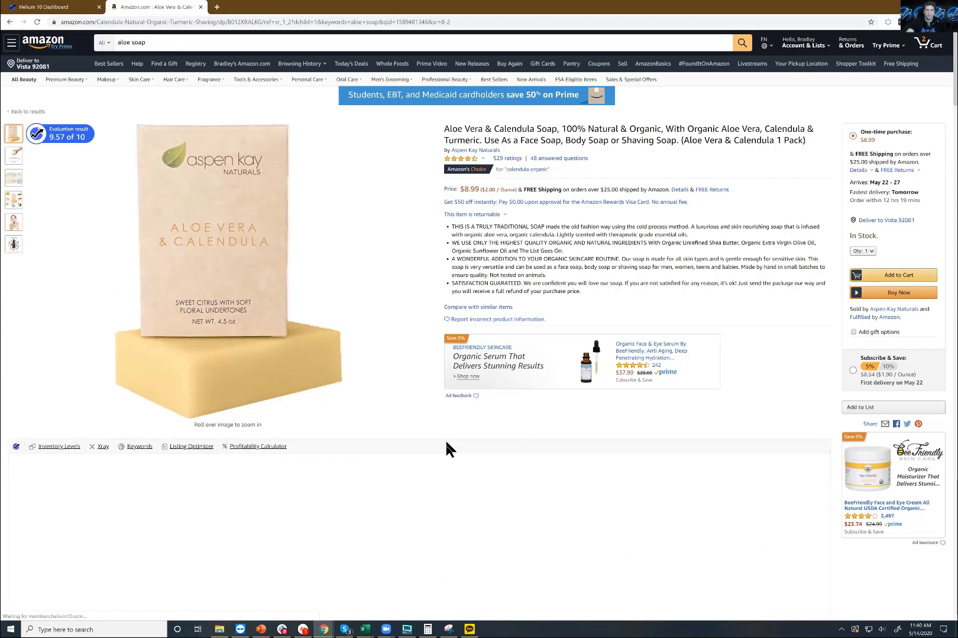
Step: Show the soap's All Time price history and zoom the chart into February–August 2017
scroll(448, 449, down, 1)
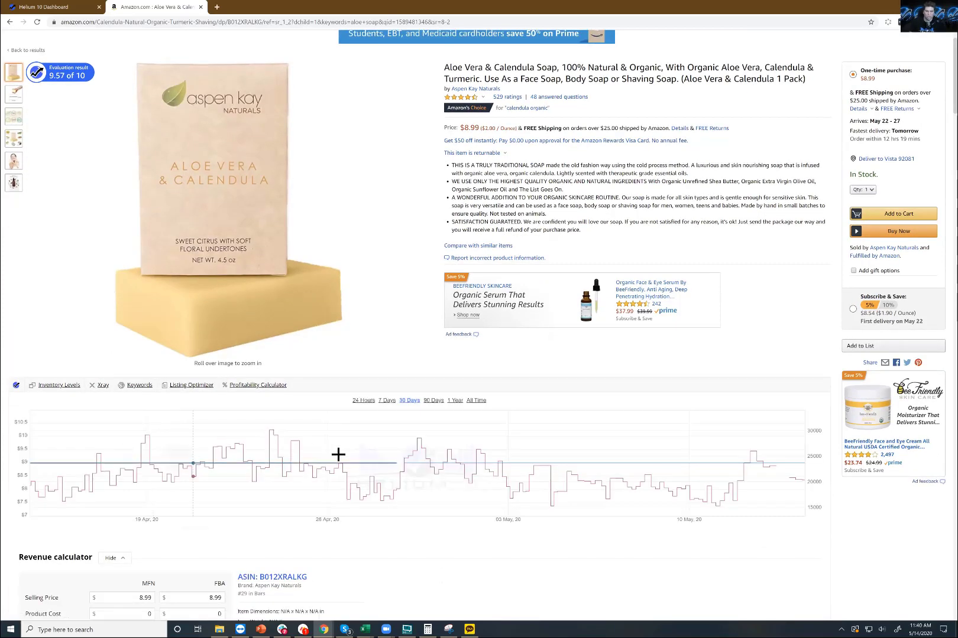
mouse_move(338, 454)
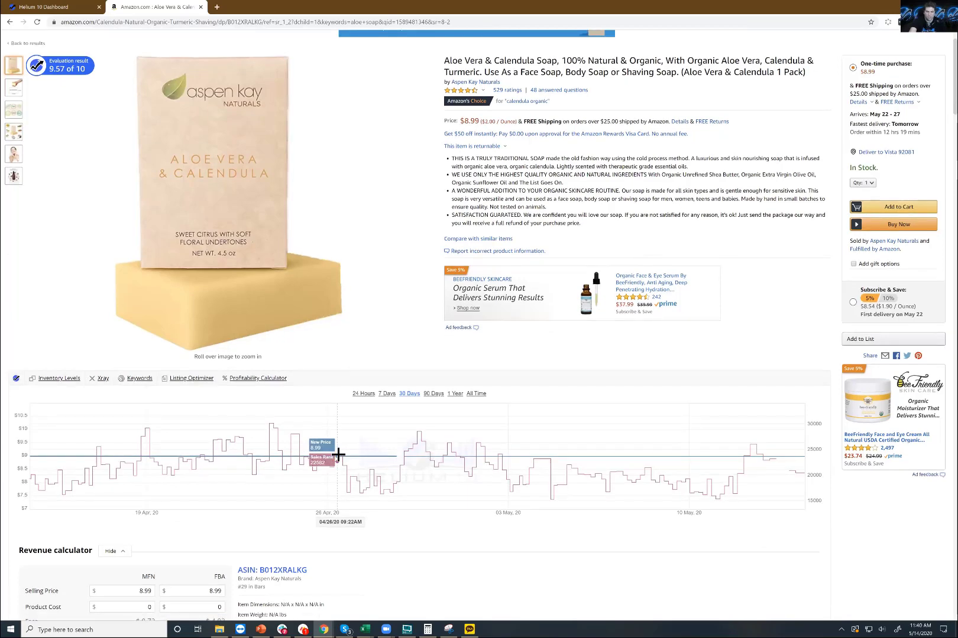
scroll(453, 386, down, 1)
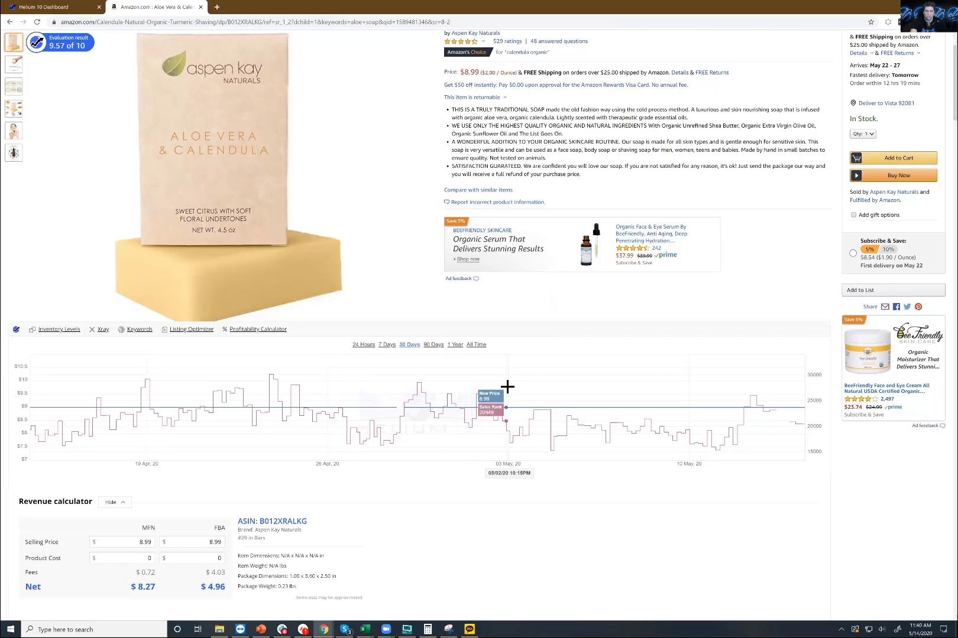
scroll(496, 378, up, 4)
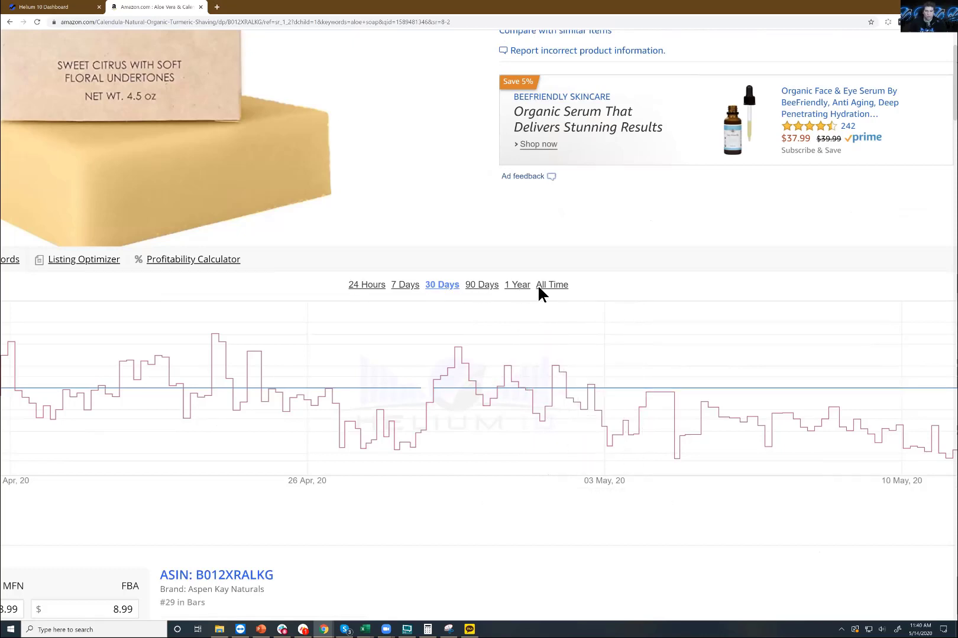
click(556, 288)
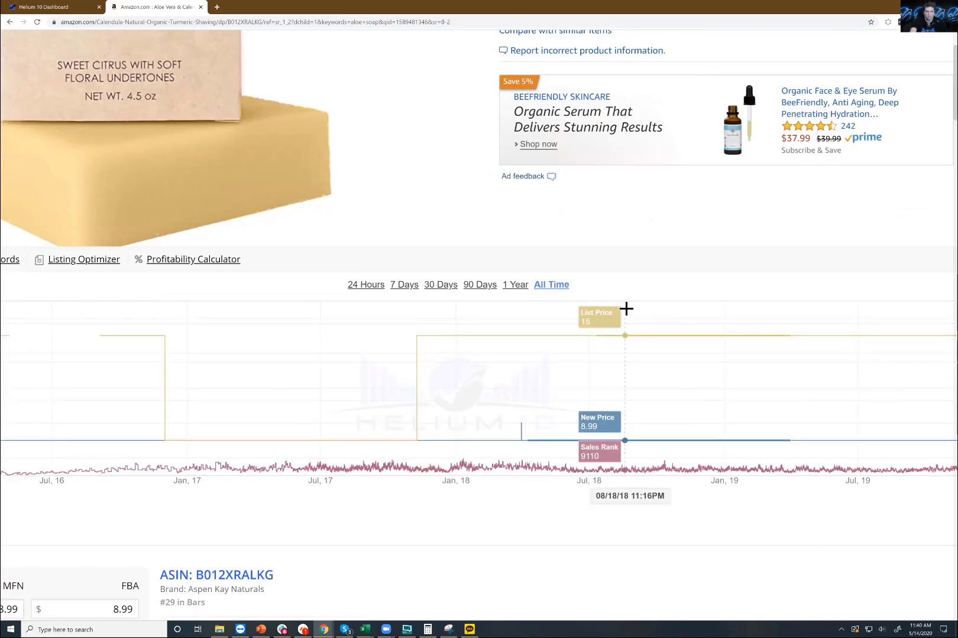
key(ctrl+minus)
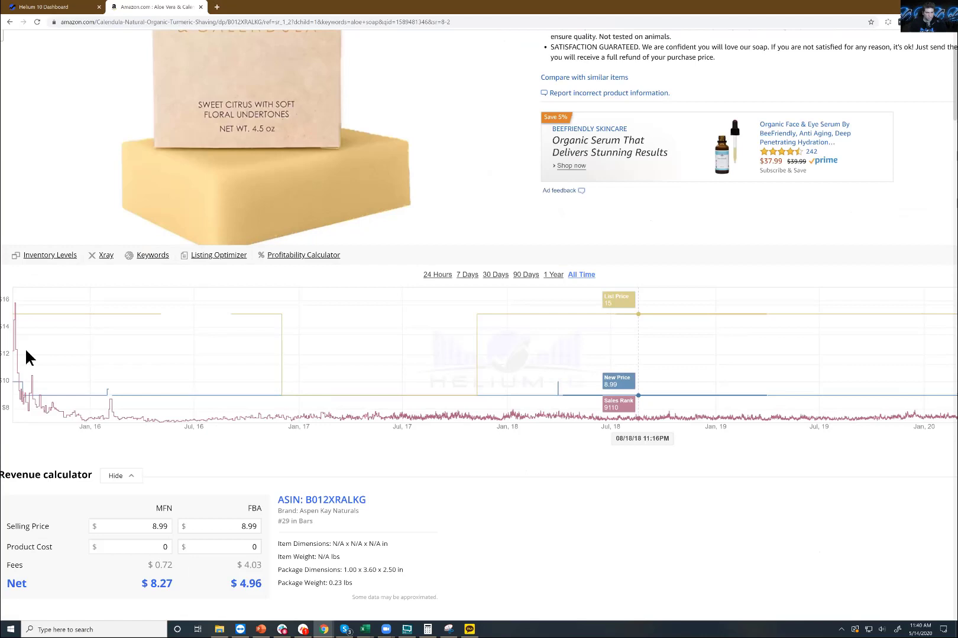
key(ctrl+minus)
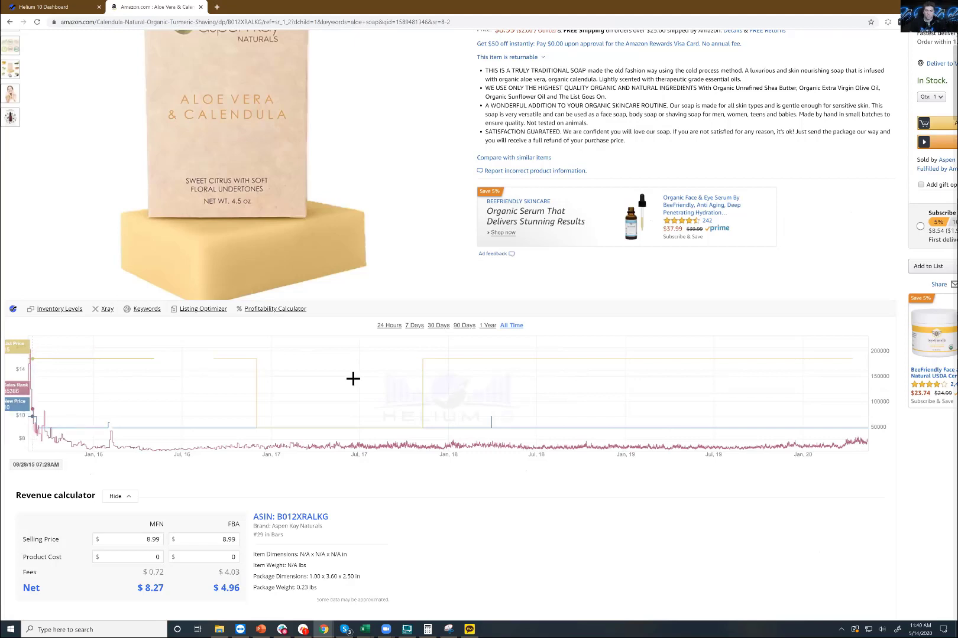
drag(277, 392, 394, 425)
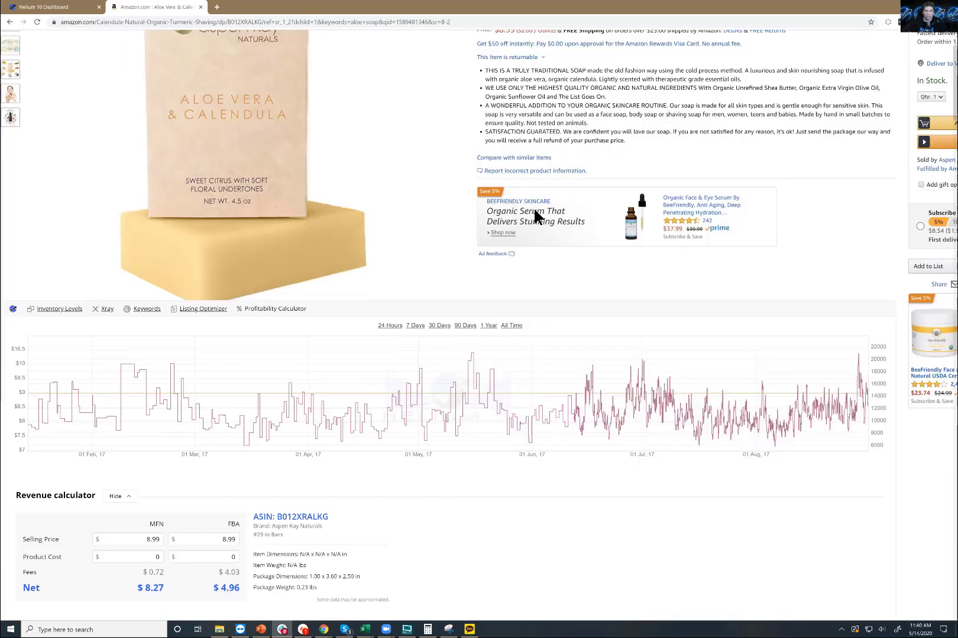
scroll(566, 185, up, 1)
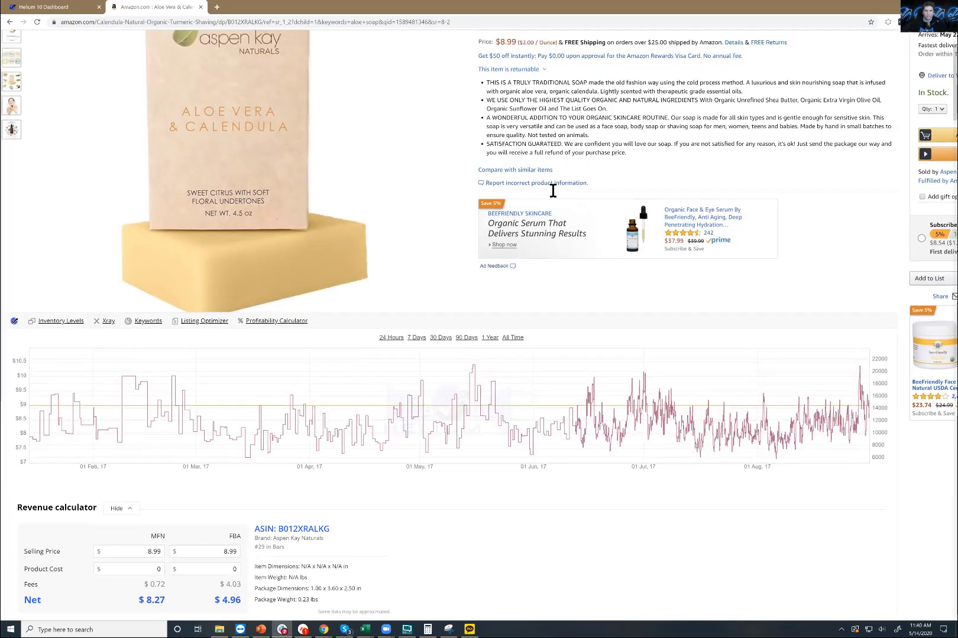
scroll(553, 191, up, 1)
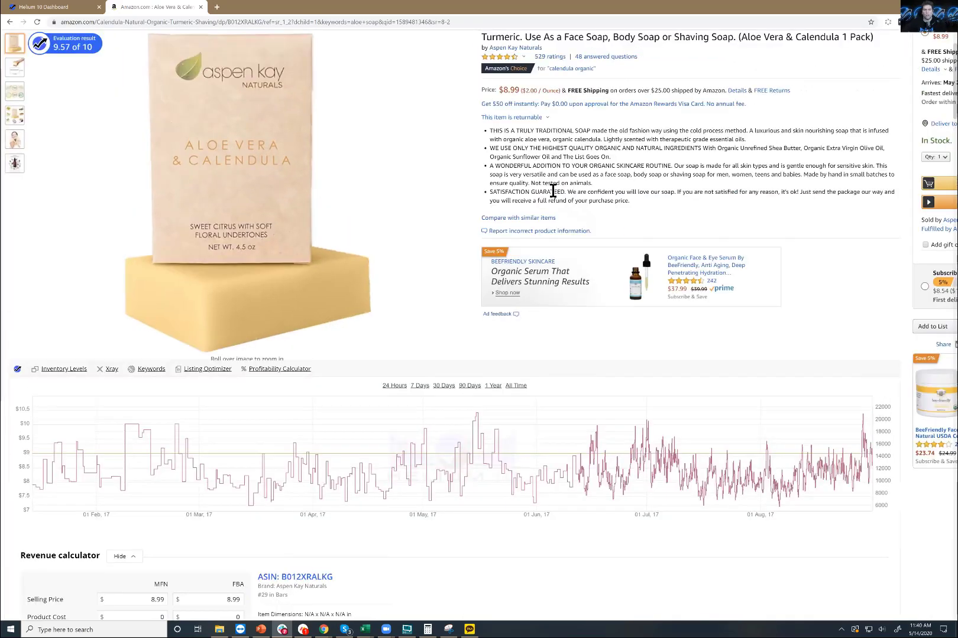
scroll(553, 190, up, 1)
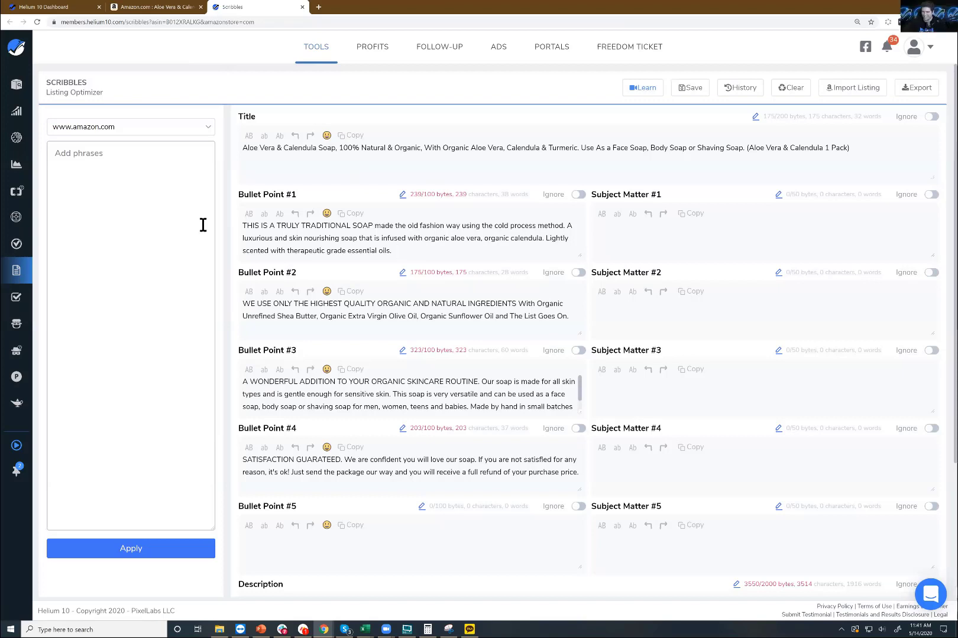
Step: Add the phrases aloe soap, aloe vera and organic aloe in Scribbles and apply them
click(161, 223)
text(a)
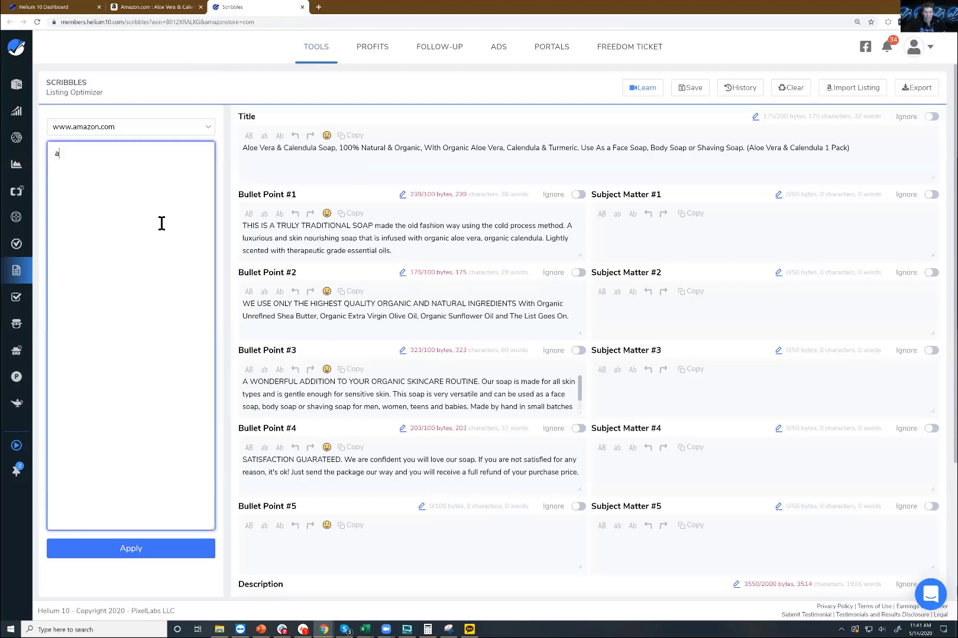
text(loe soap )
text(aloe vera)
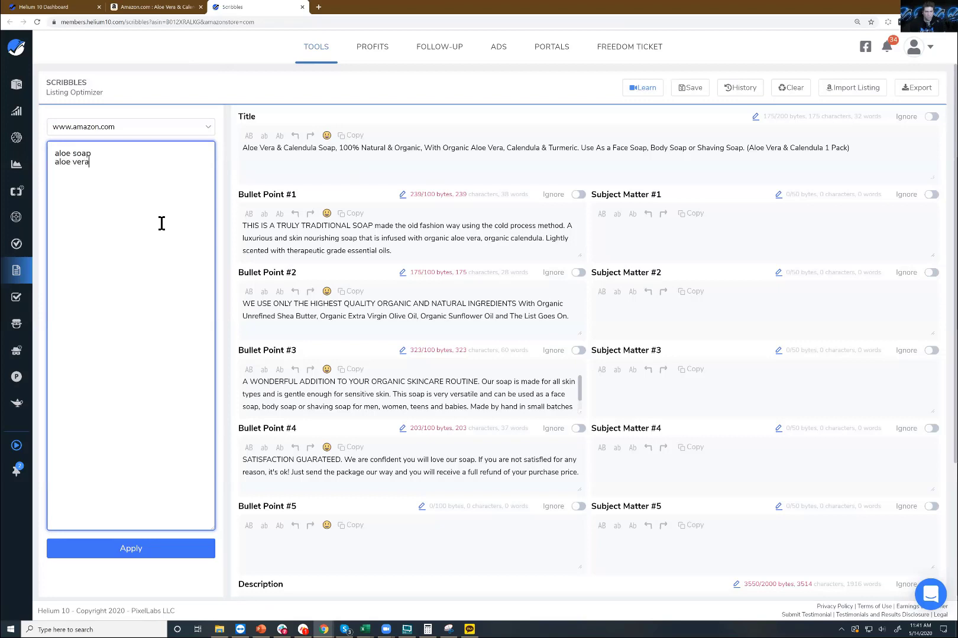
key(Return)
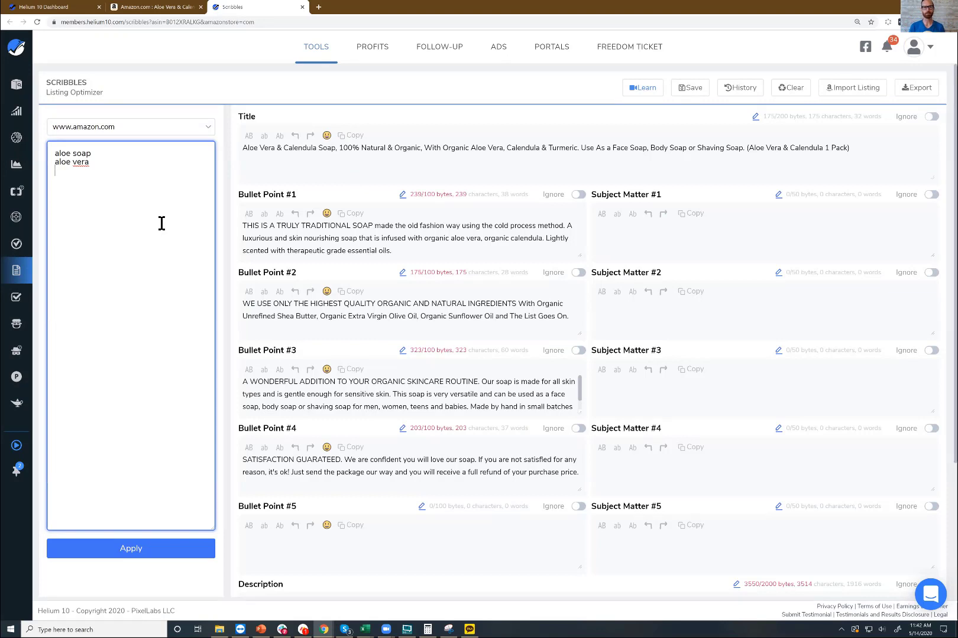
text(or)
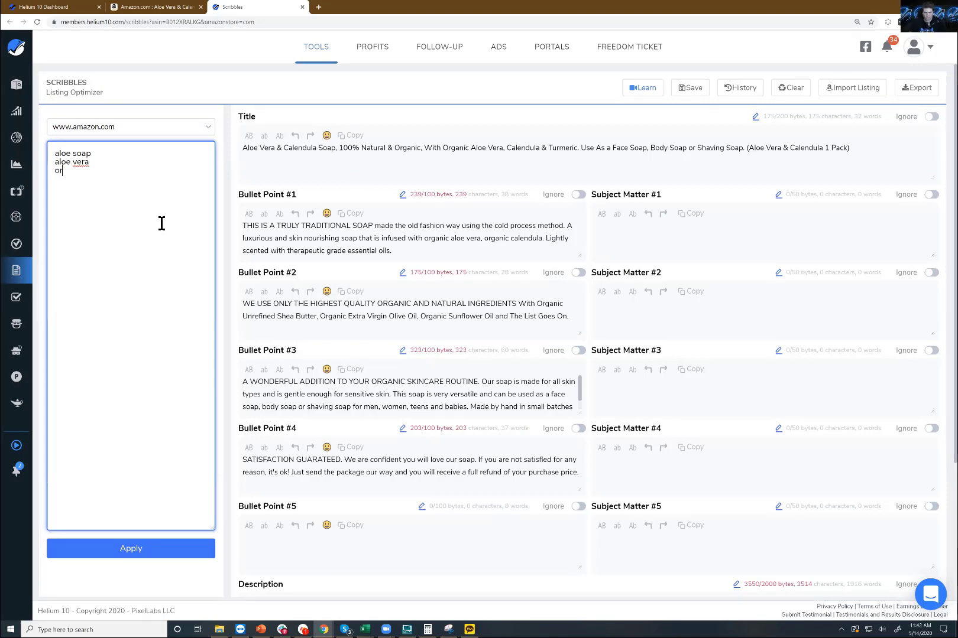
text(ganic aloe)
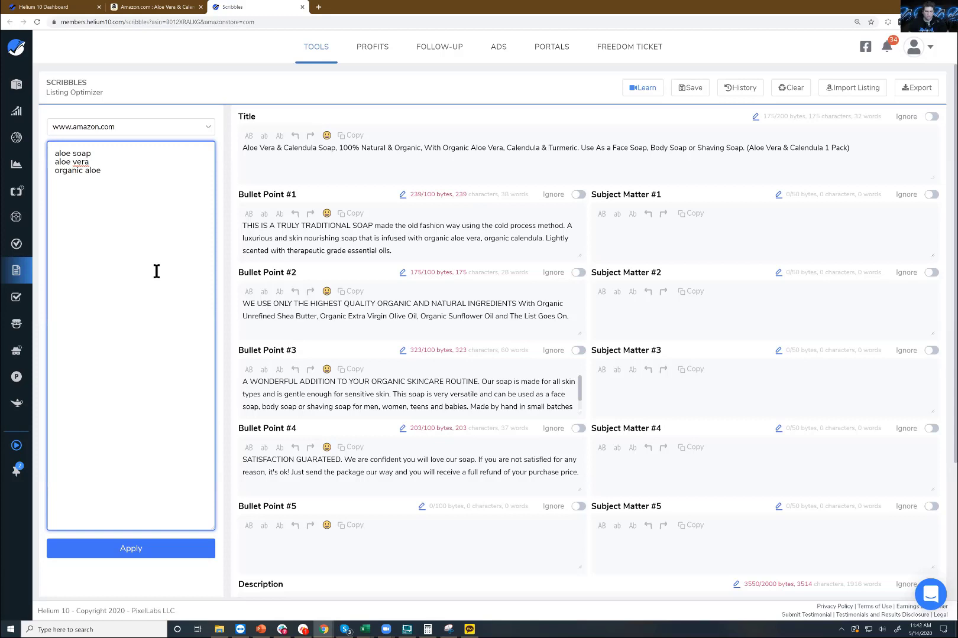
click(131, 548)
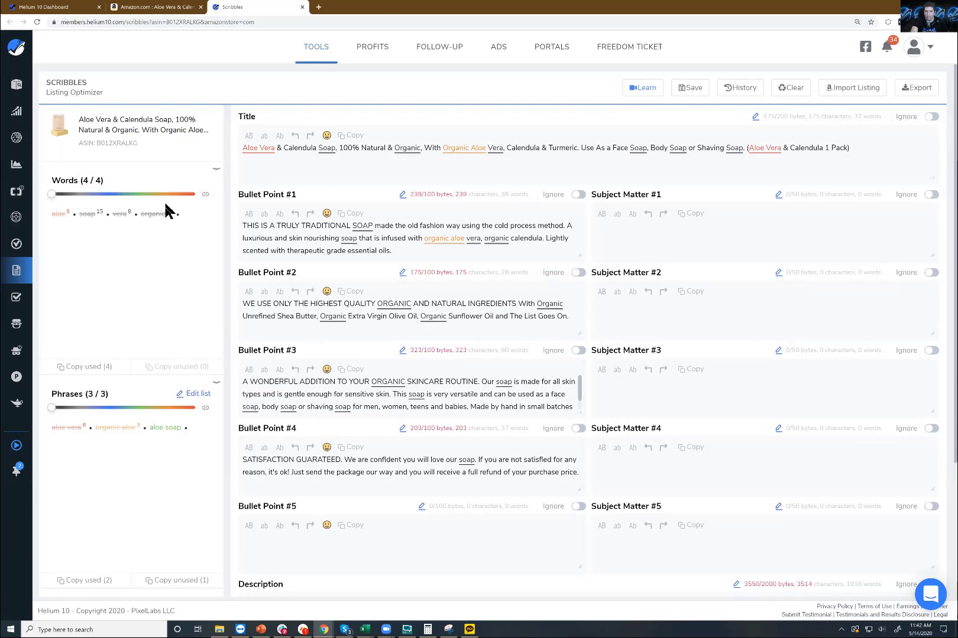
Step: Review the highlighted uses of aloe, soap, vera and organic across the Scribbles listing
scroll(165, 204, up, 2)
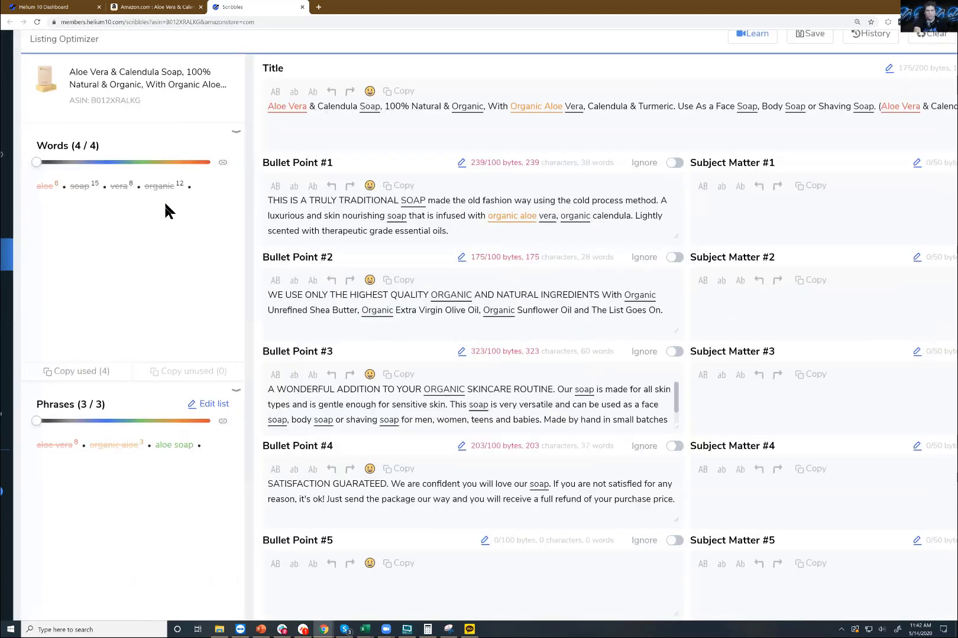
scroll(412, 454, up, 1)
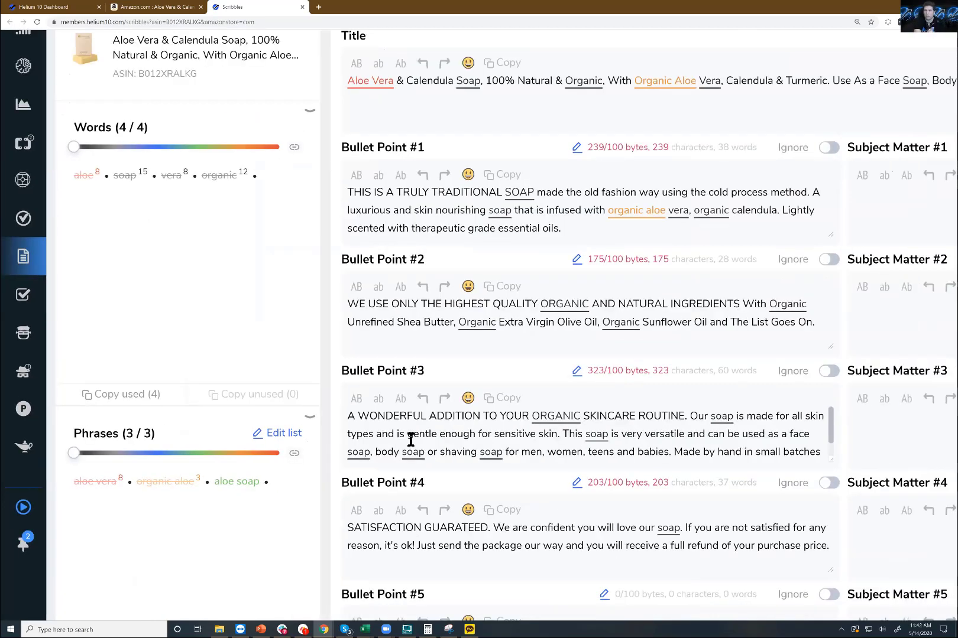
scroll(411, 440, down, 1)
scroll(373, 441, down, 1)
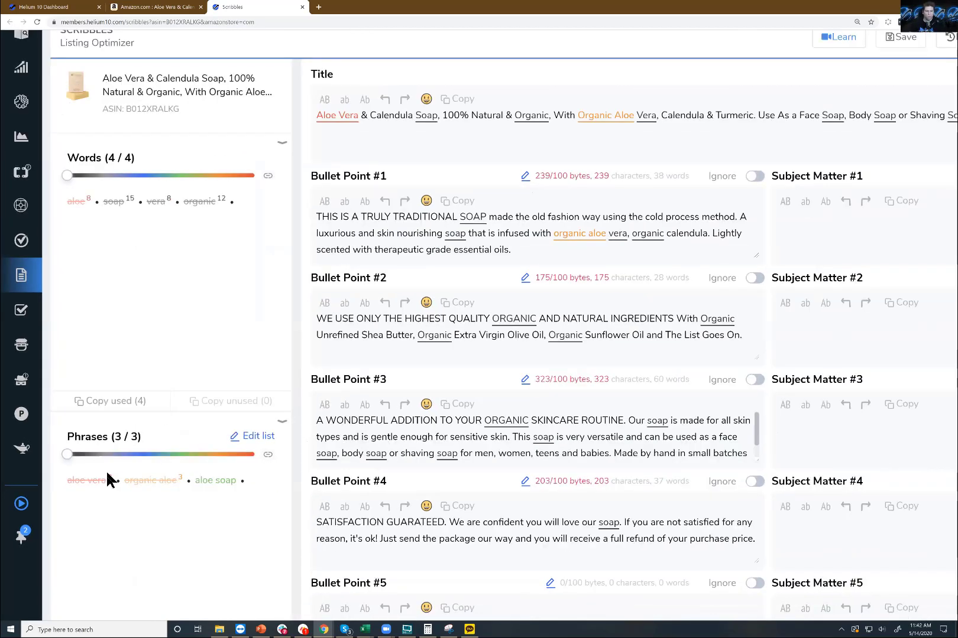
mouse_move(91, 483)
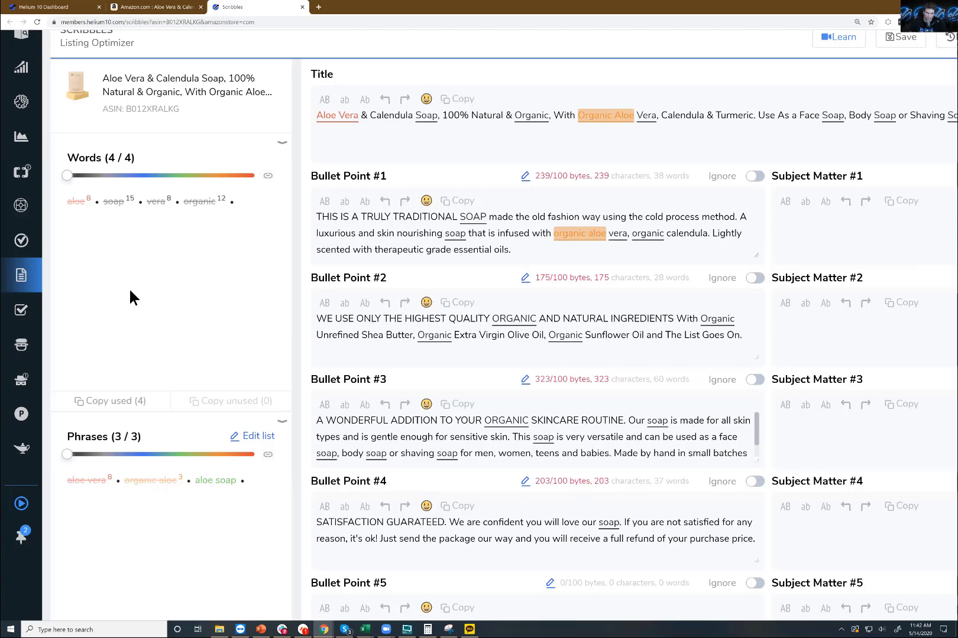
mouse_move(120, 208)
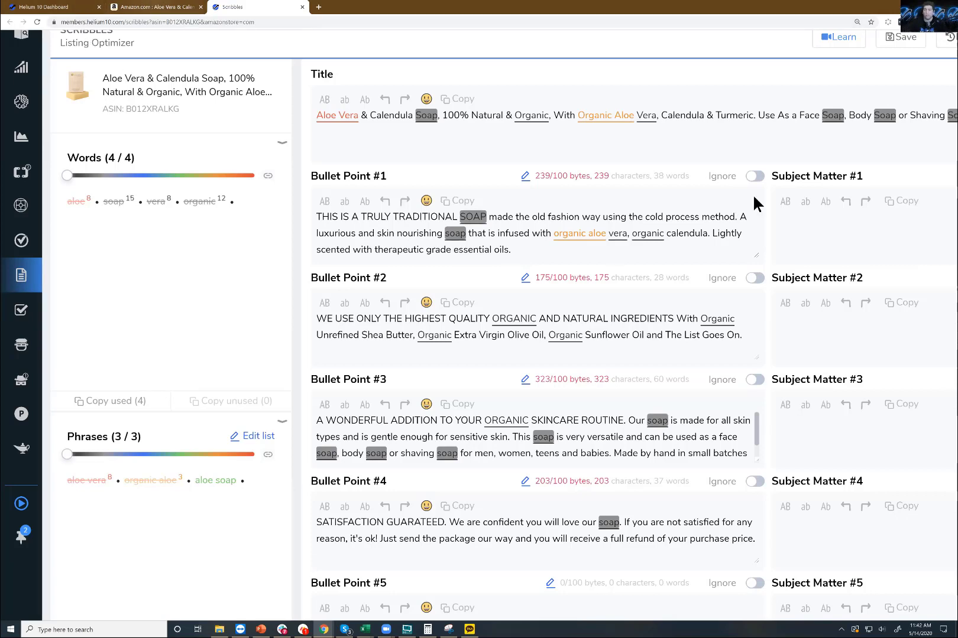
key(ctrl+shift+Tab)
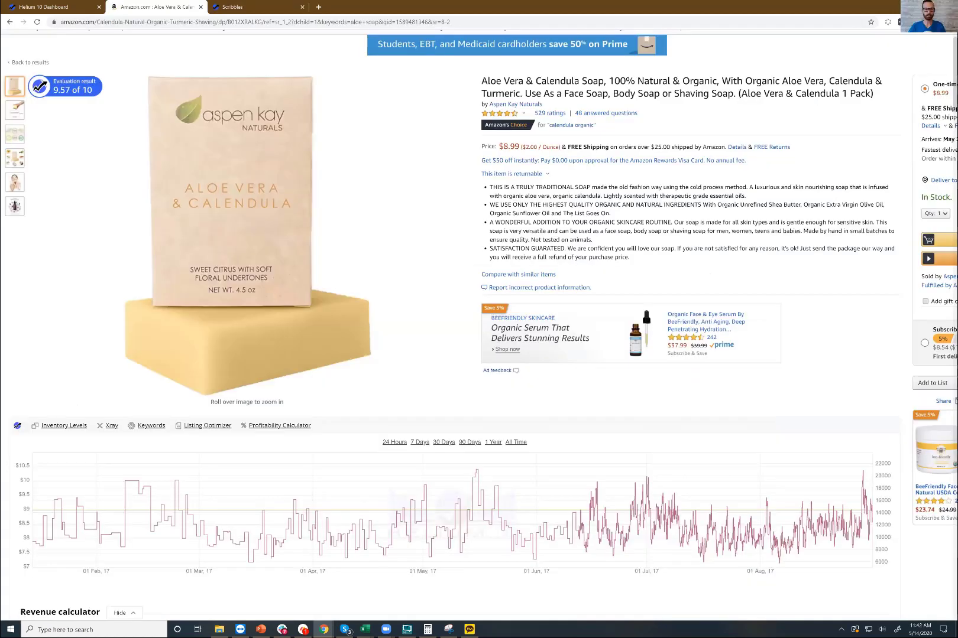
click(905, 22)
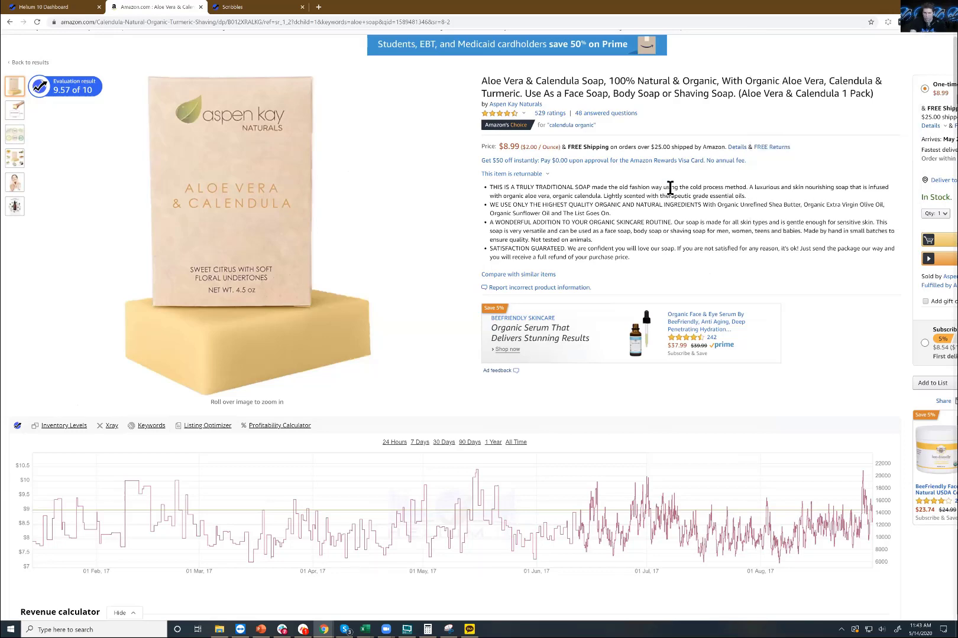
scroll(670, 188, right, 2)
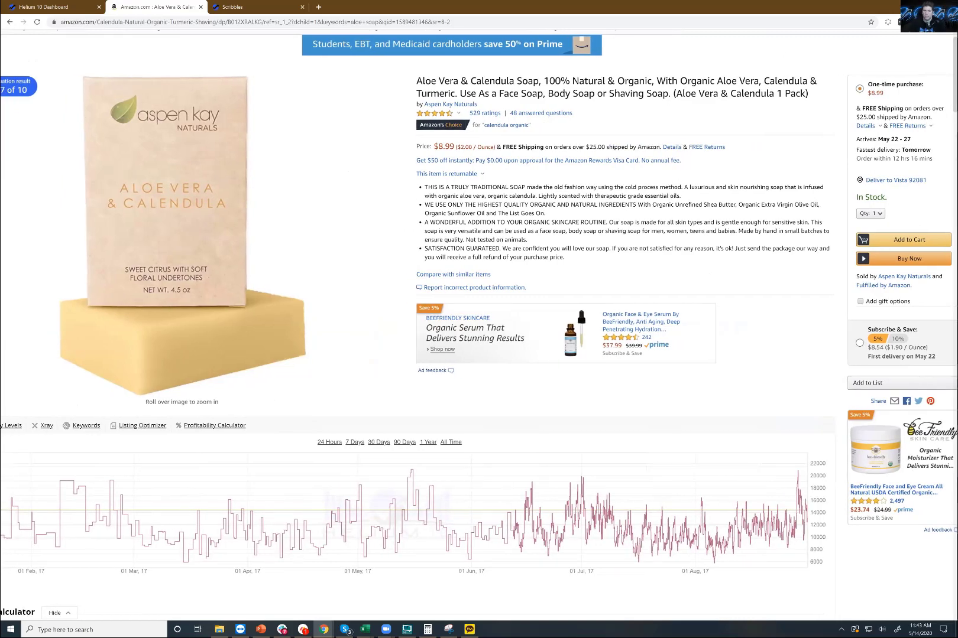
click(911, 21)
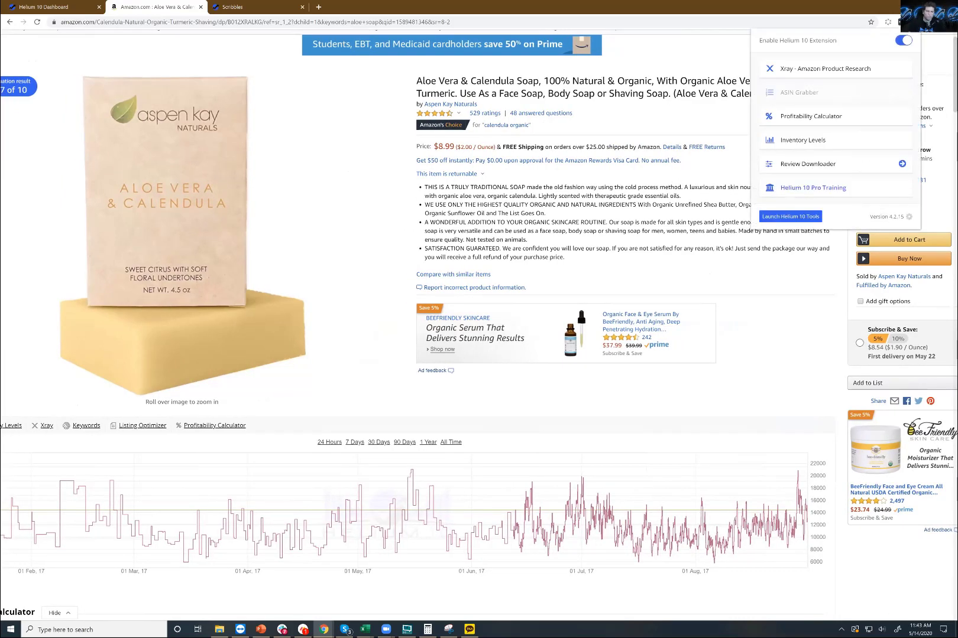
click(785, 146)
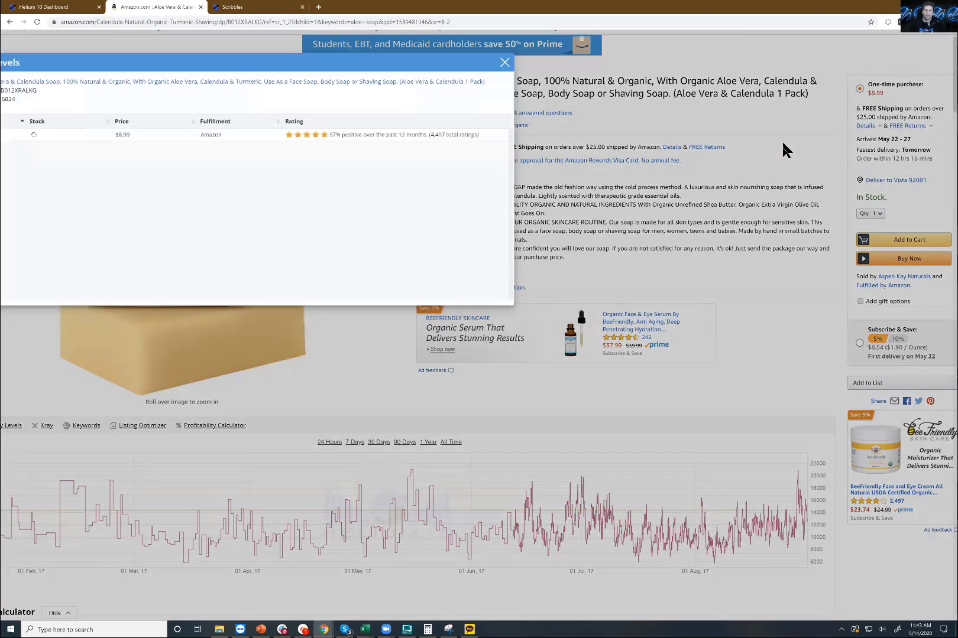
scroll(784, 145, left, 2)
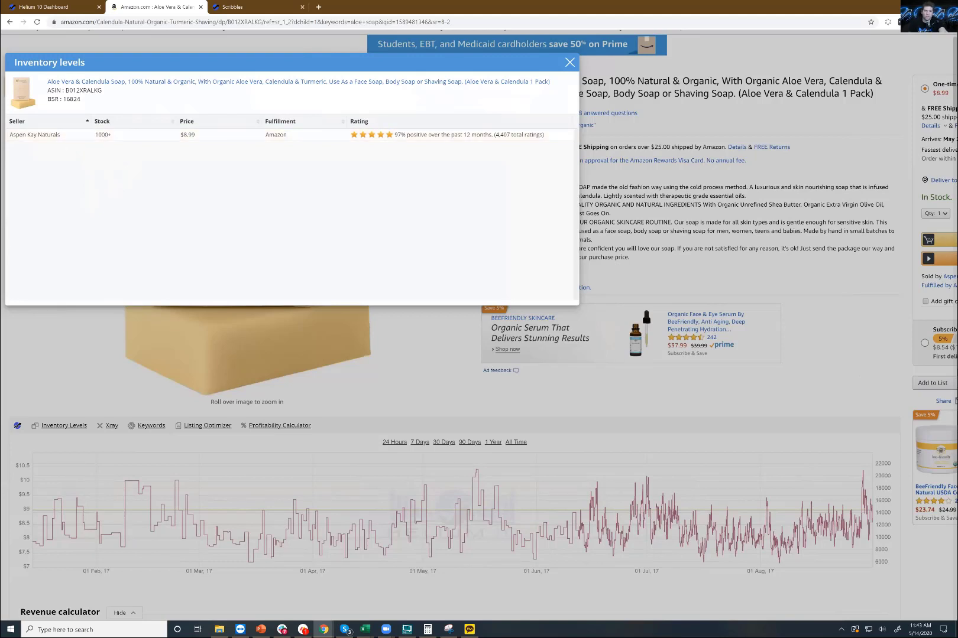
scroll(227, 92, up, 3)
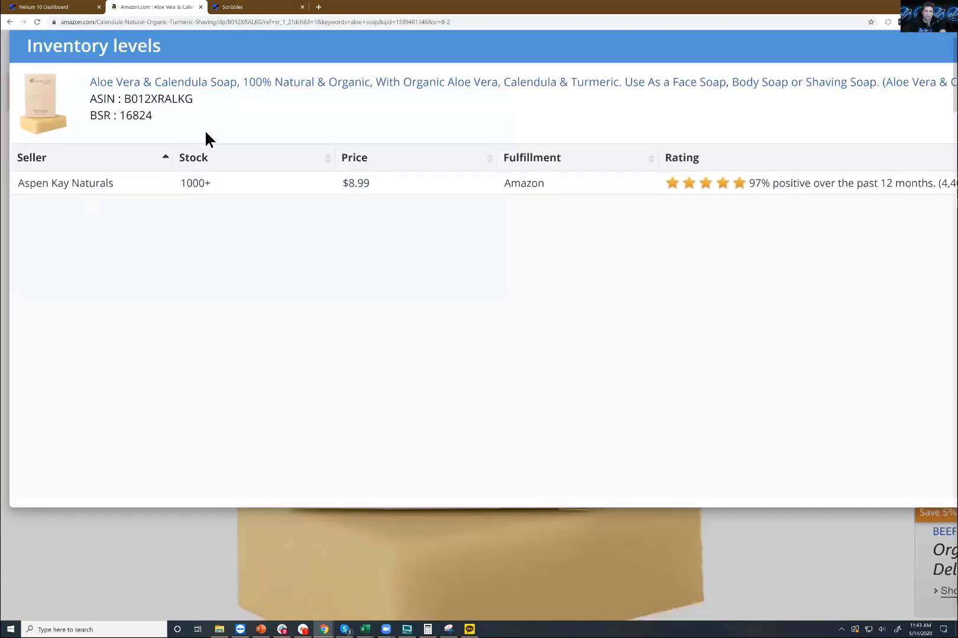
scroll(236, 109, down, 3)
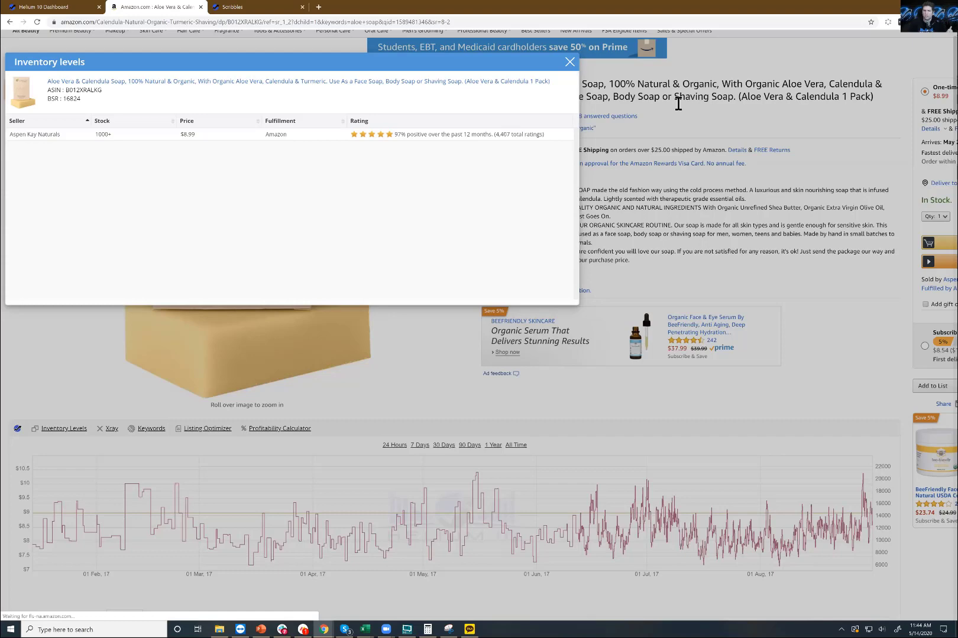
click(735, 164)
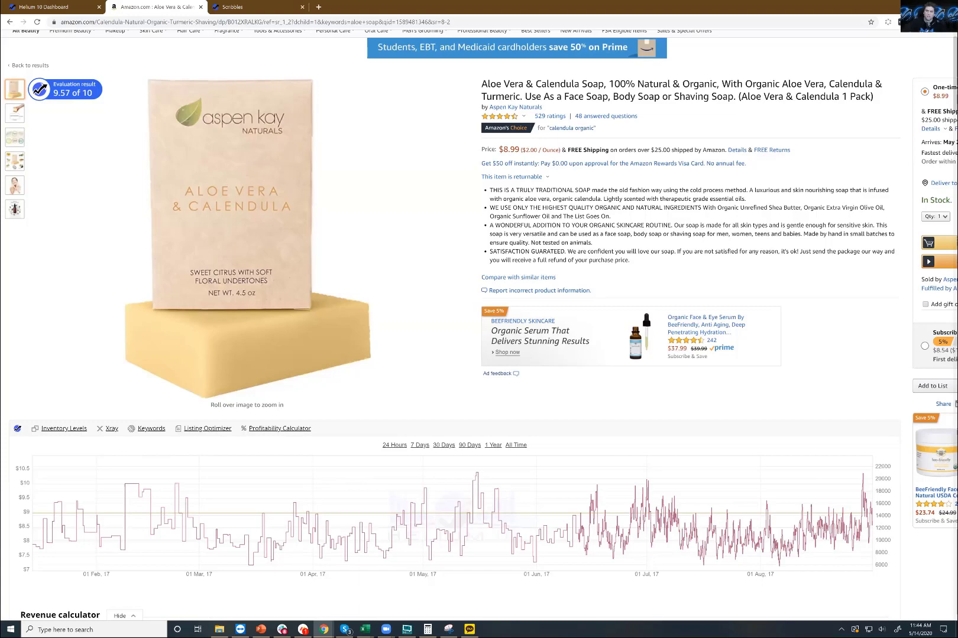
Step: Extract the soap's reviews with Review Downloader and view the phrase analysis, led by 'love this soap' (21)
click(887, 22)
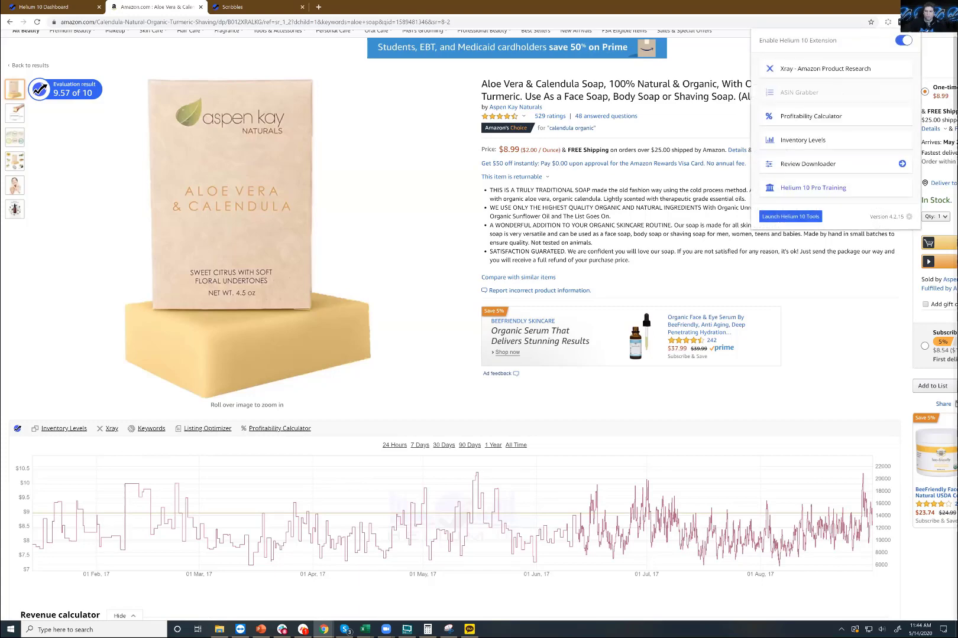
click(901, 164)
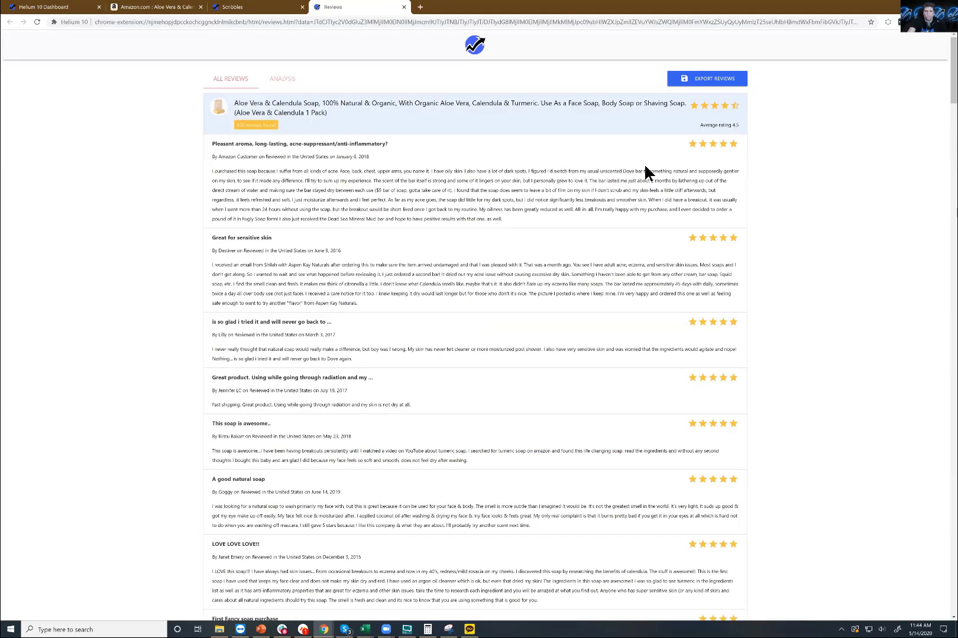
key(ctrl+plus)
key(ctrl+plus)
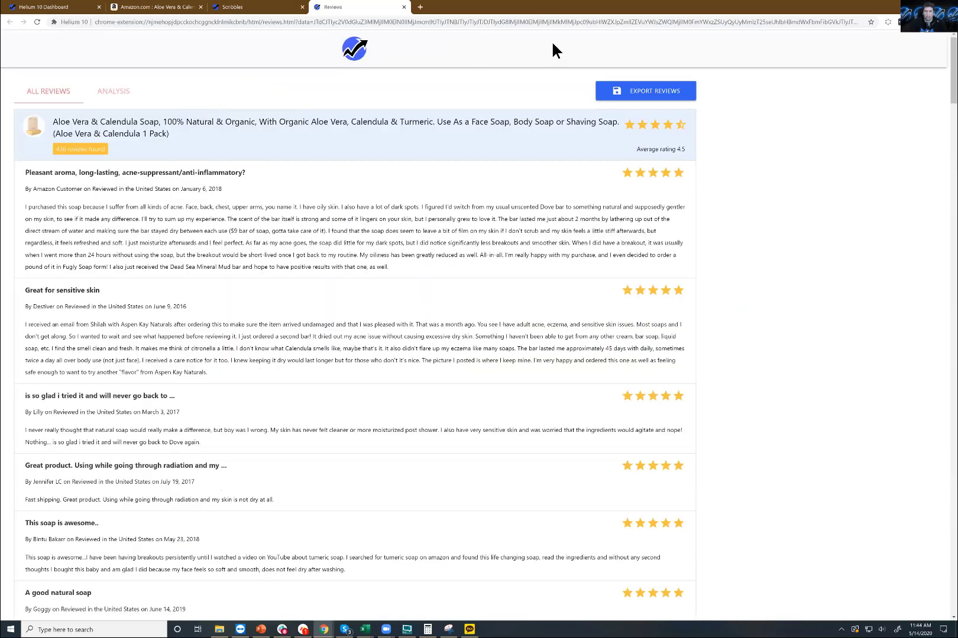
key(ctrl+plus)
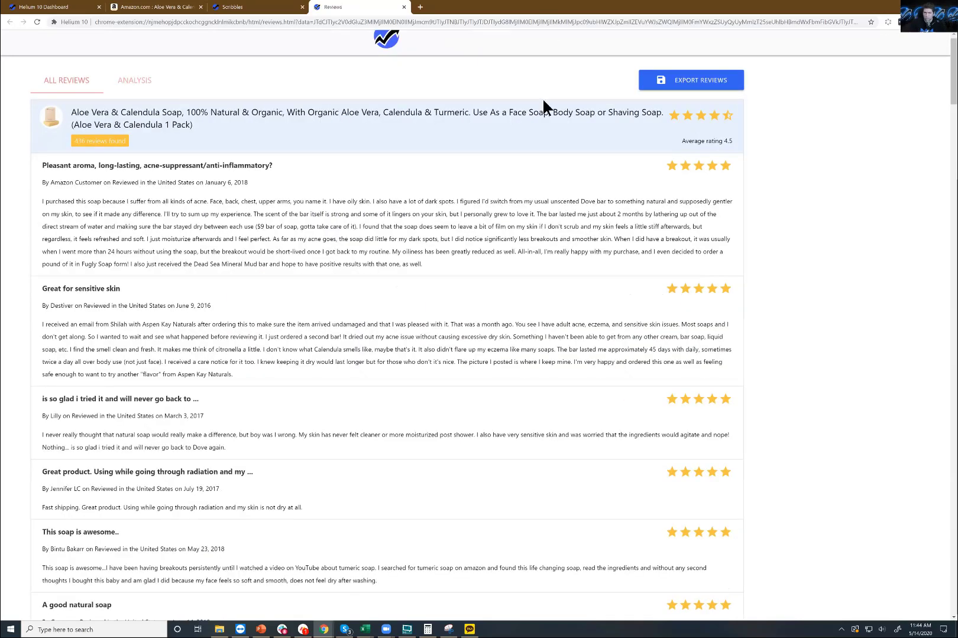
click(197, 78)
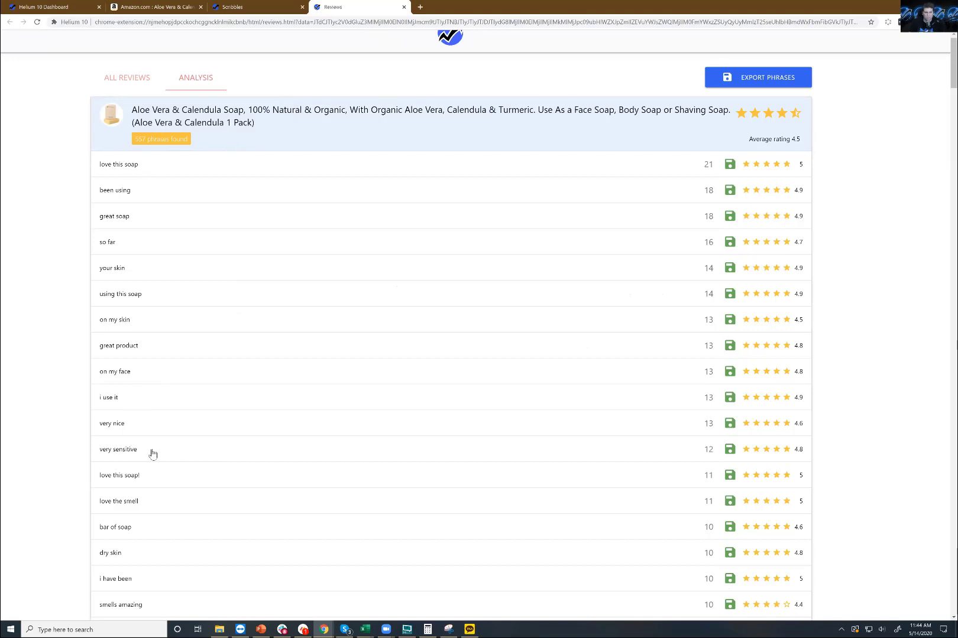
Step: Expand the 'very sensitive' phrase (12 mentions, 4.8 rating) to read its highlighted reviews
scroll(153, 453, down, 5)
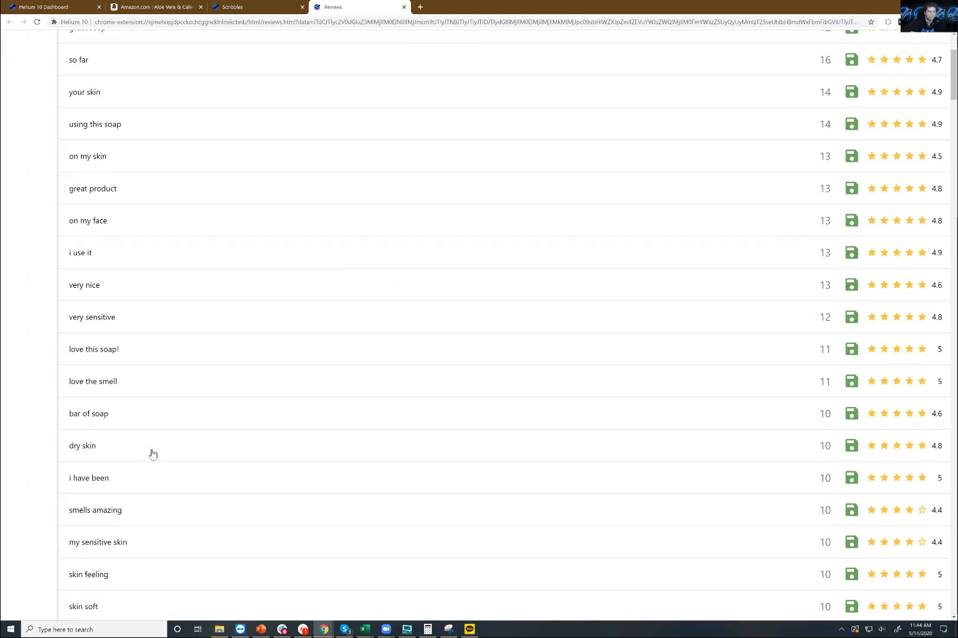
click(179, 332)
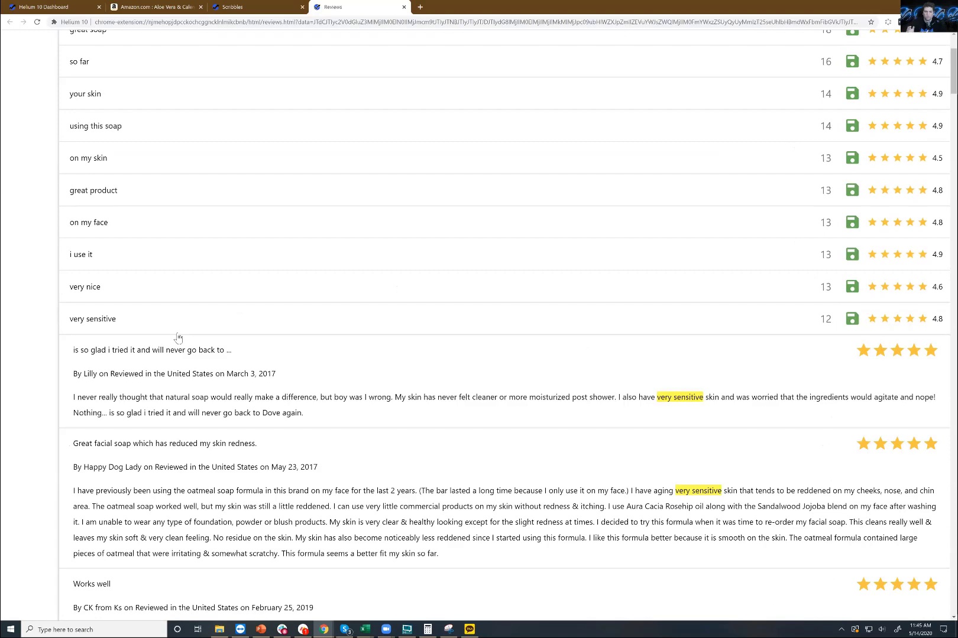
scroll(178, 338, down, 3)
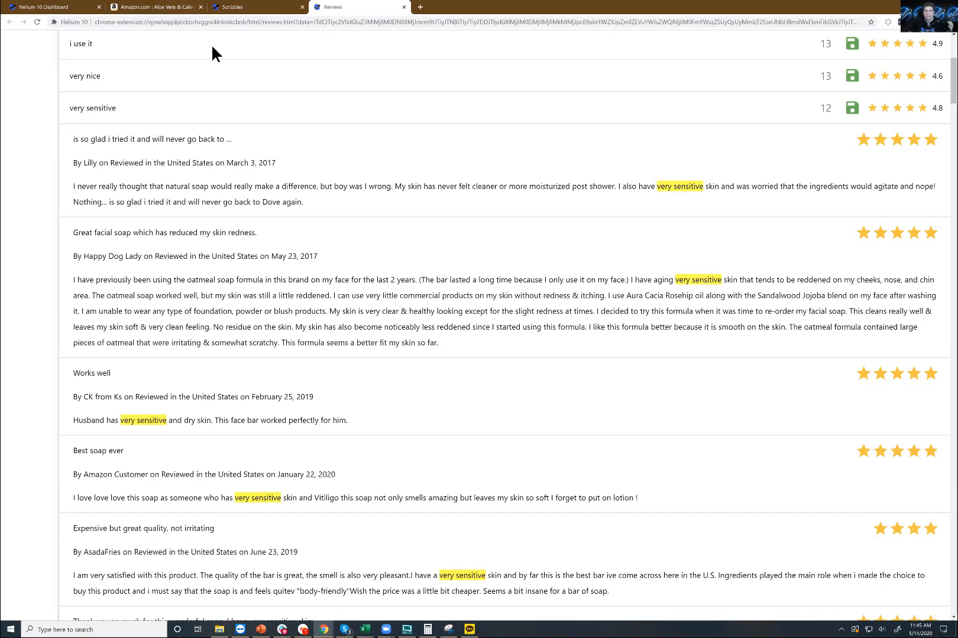
Step: Return to the soap's Amazon page, zoom in, and show the 9.57/10 evaluation flagging 6 images and 4 bullets
key(ctrl+2)
mouse_move(17, 185)
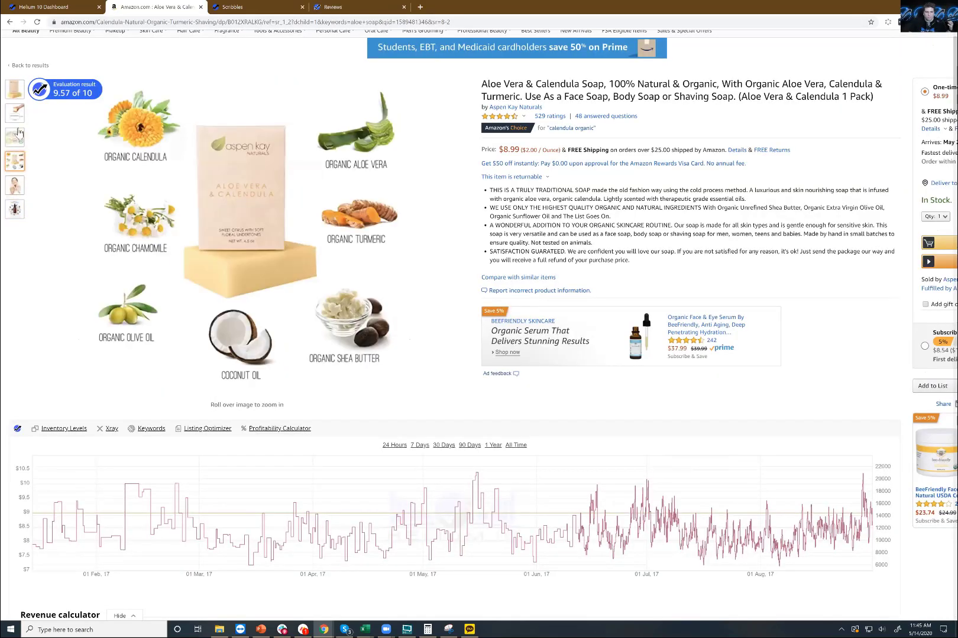
mouse_move(20, 114)
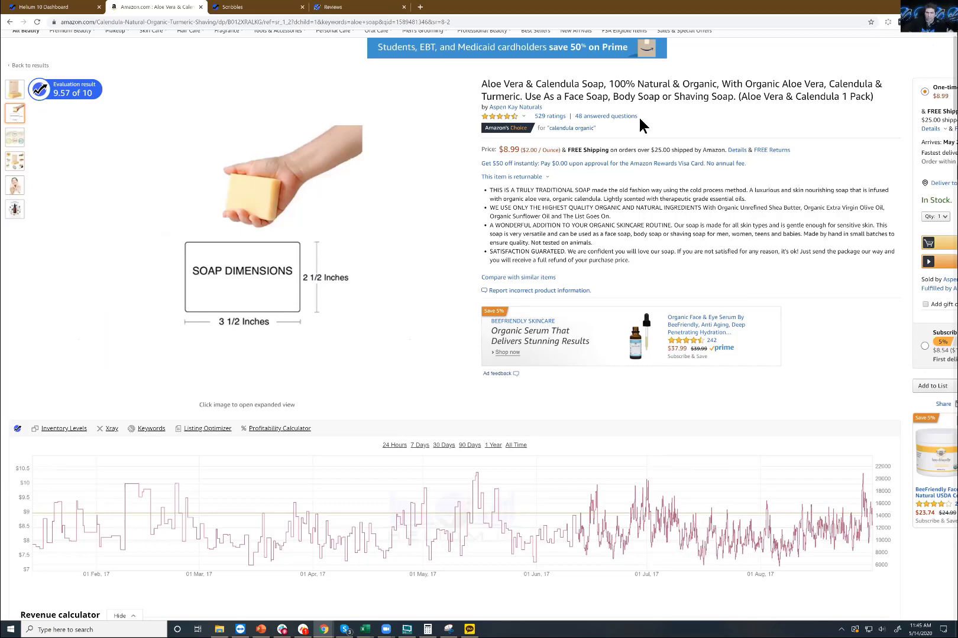
mouse_move(514, 117)
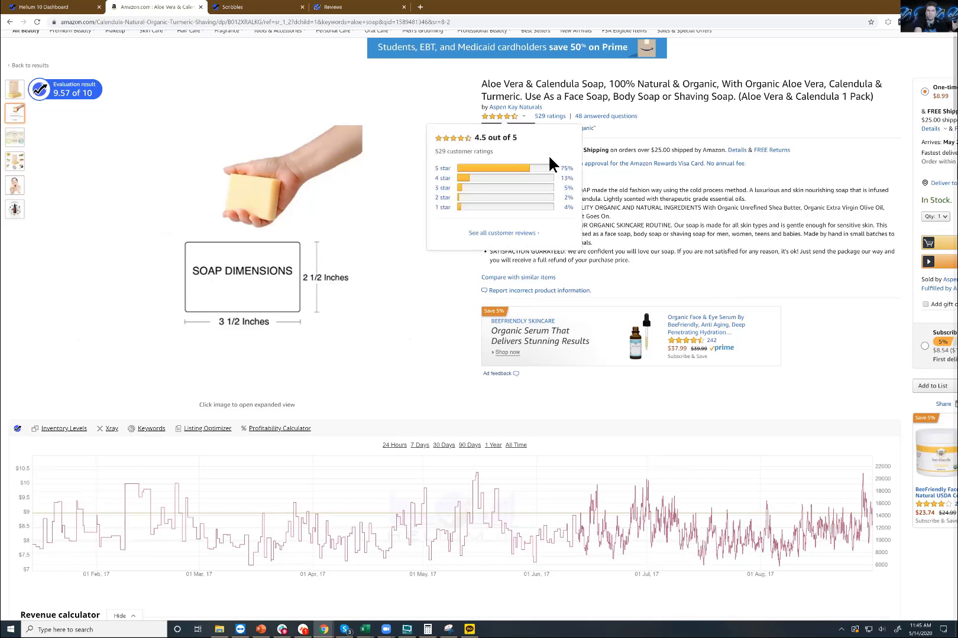
key(ctrl+plus)
key(ctrl+plus)
key(ctrl+plus)
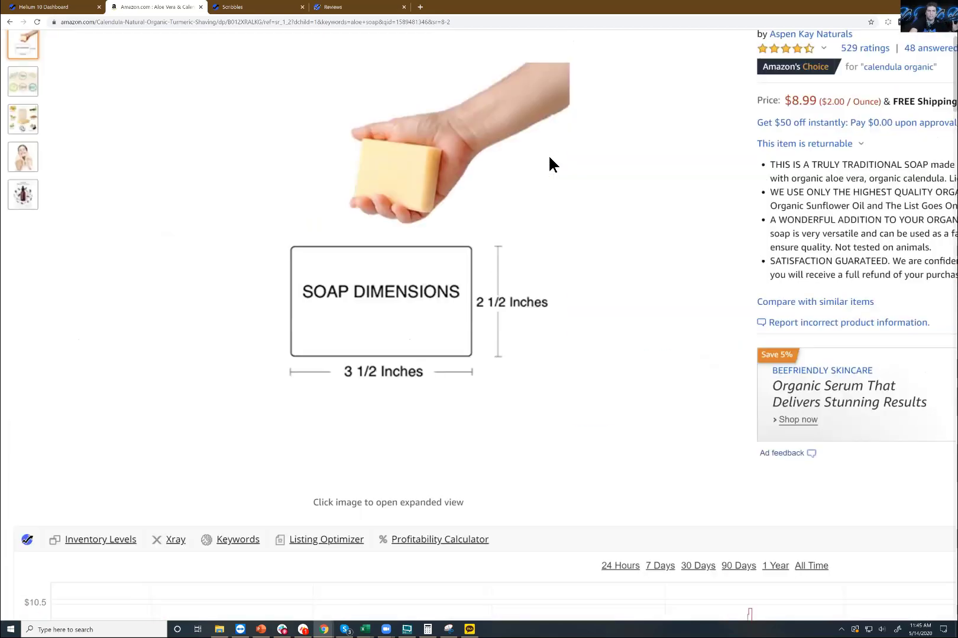
key(ctrl+plus)
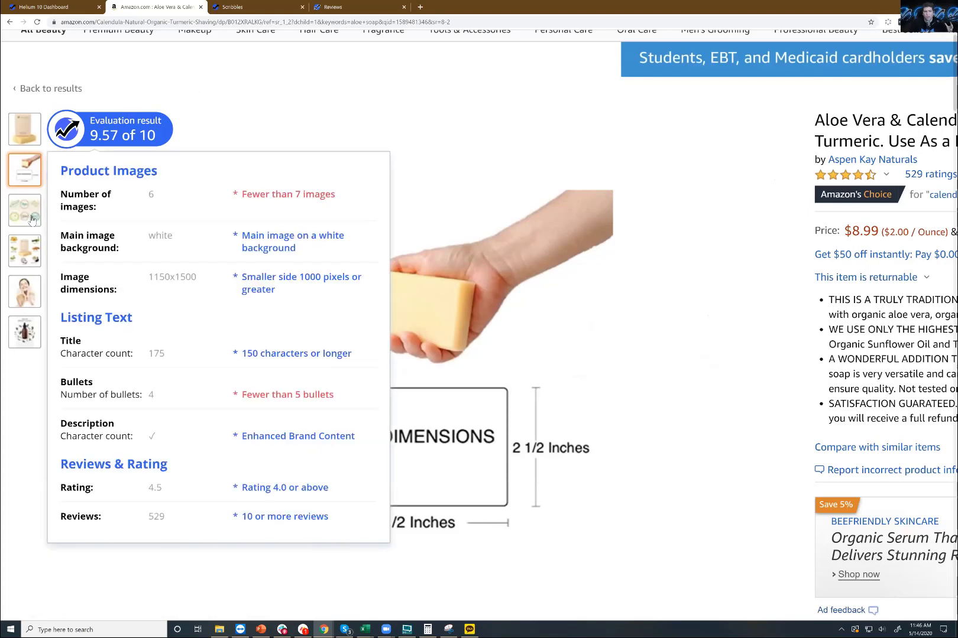
Step: Show the third product image with eco, vegan, organic and gluten-free badges beside the four bullets
mouse_move(33, 219)
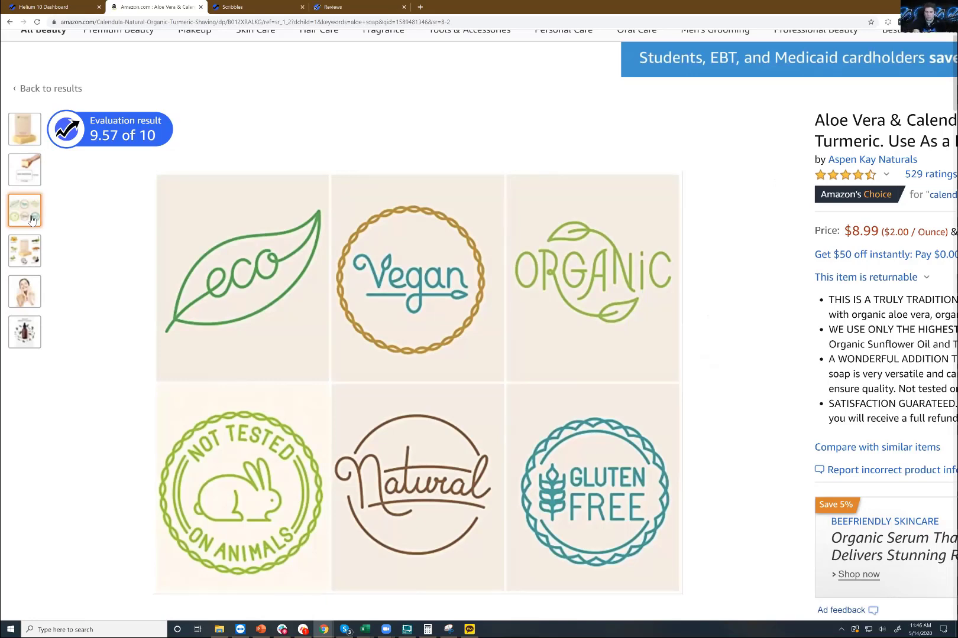
scroll(32, 220, right, 2)
scroll(33, 220, right, 5)
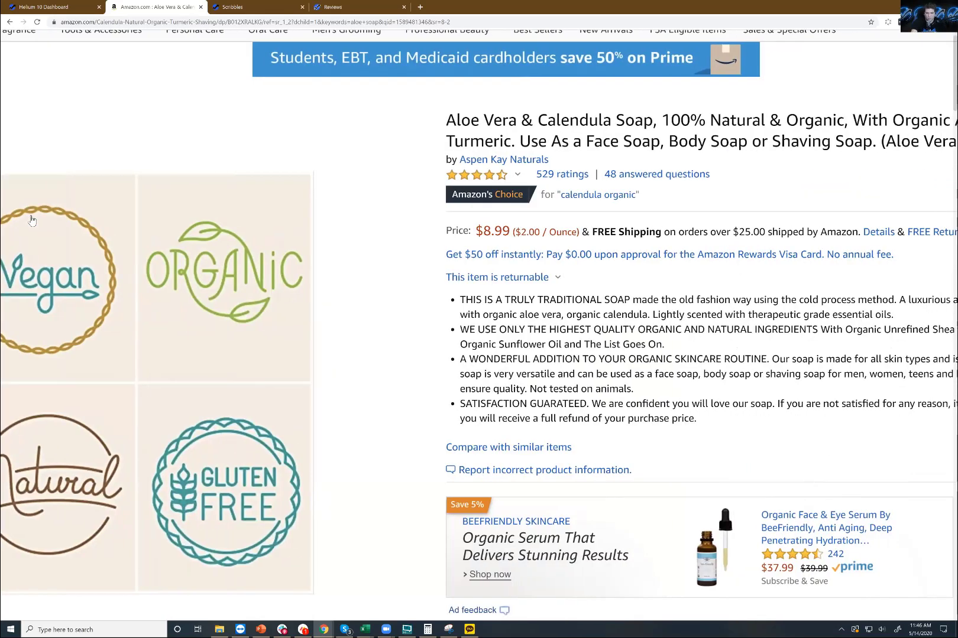
scroll(36, 219, right, 2)
scroll(470, 297, right, 1)
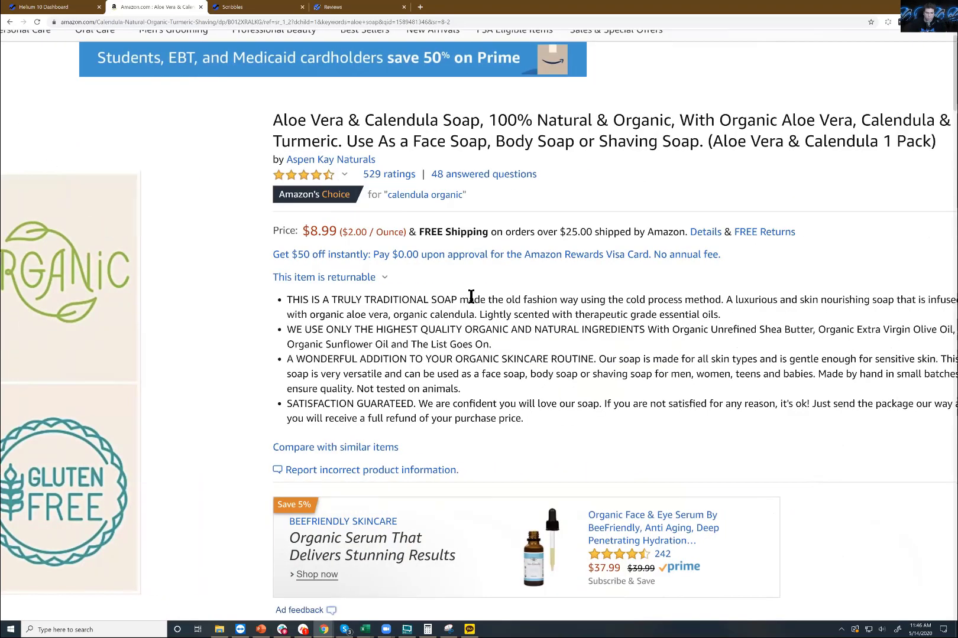